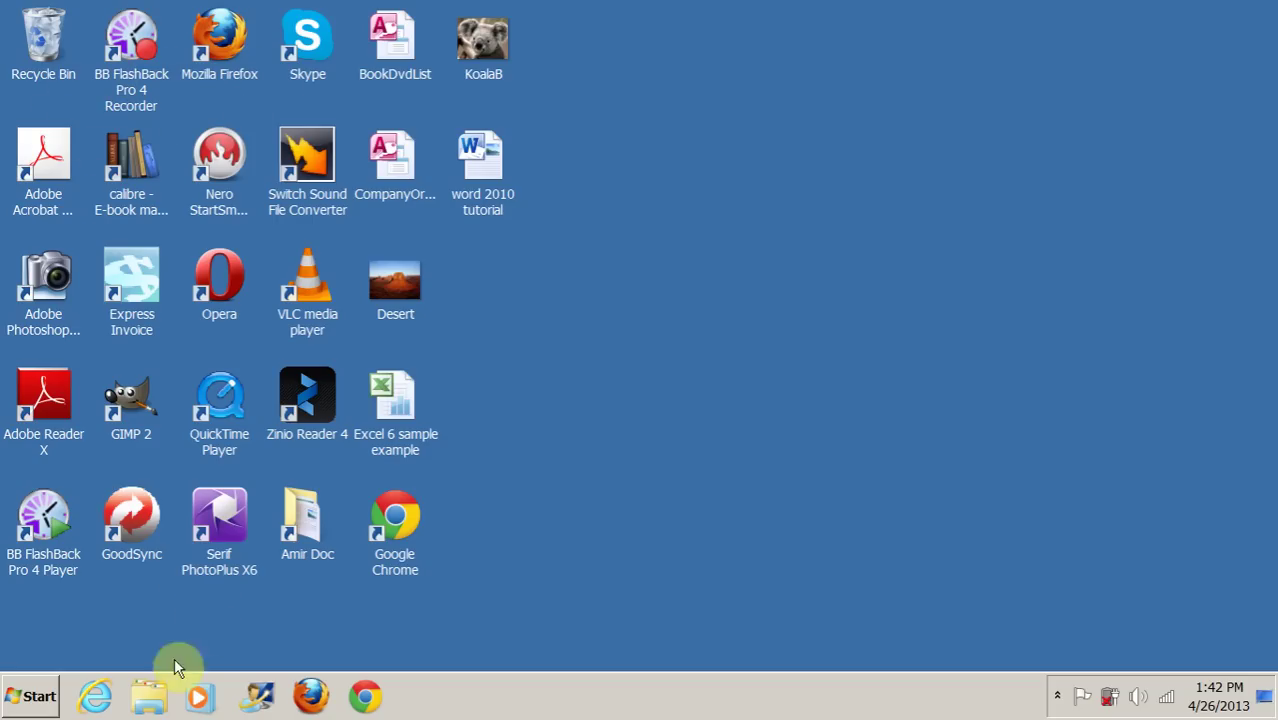
Open the Documents library in Windows Explorer and look over its loose Excel and Word files
left_click(150, 700)
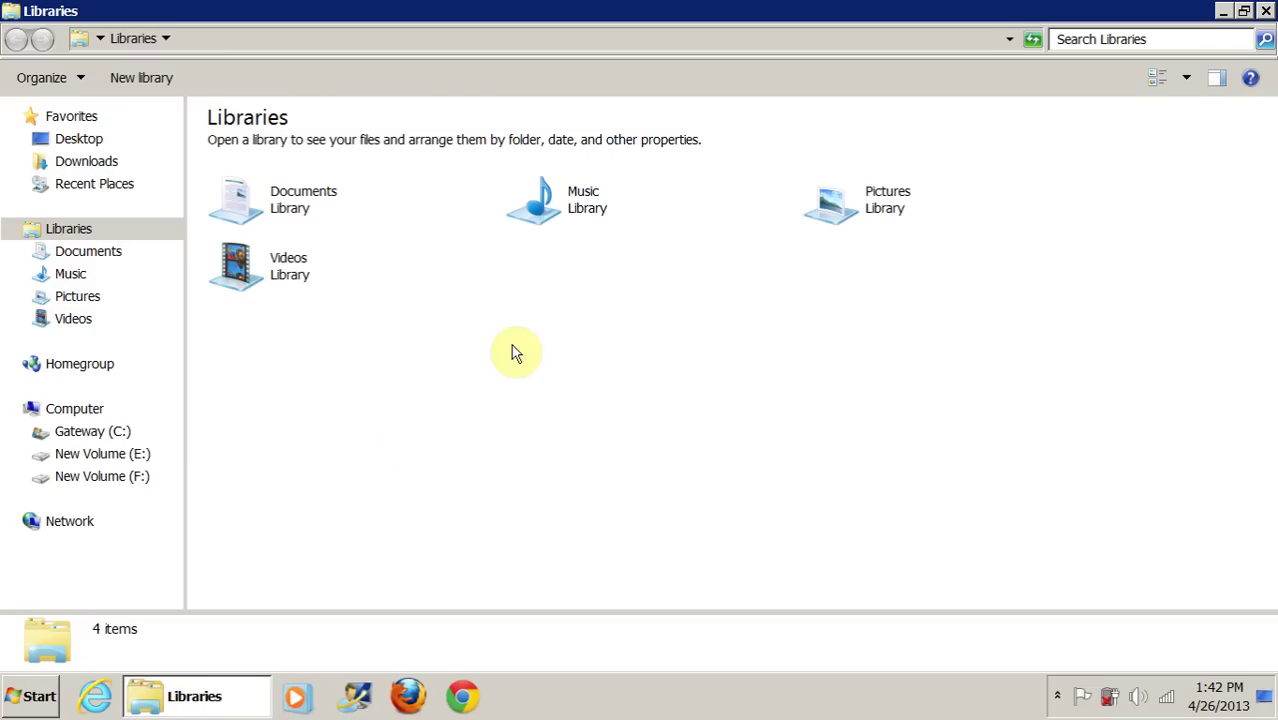
double_click(290, 205)
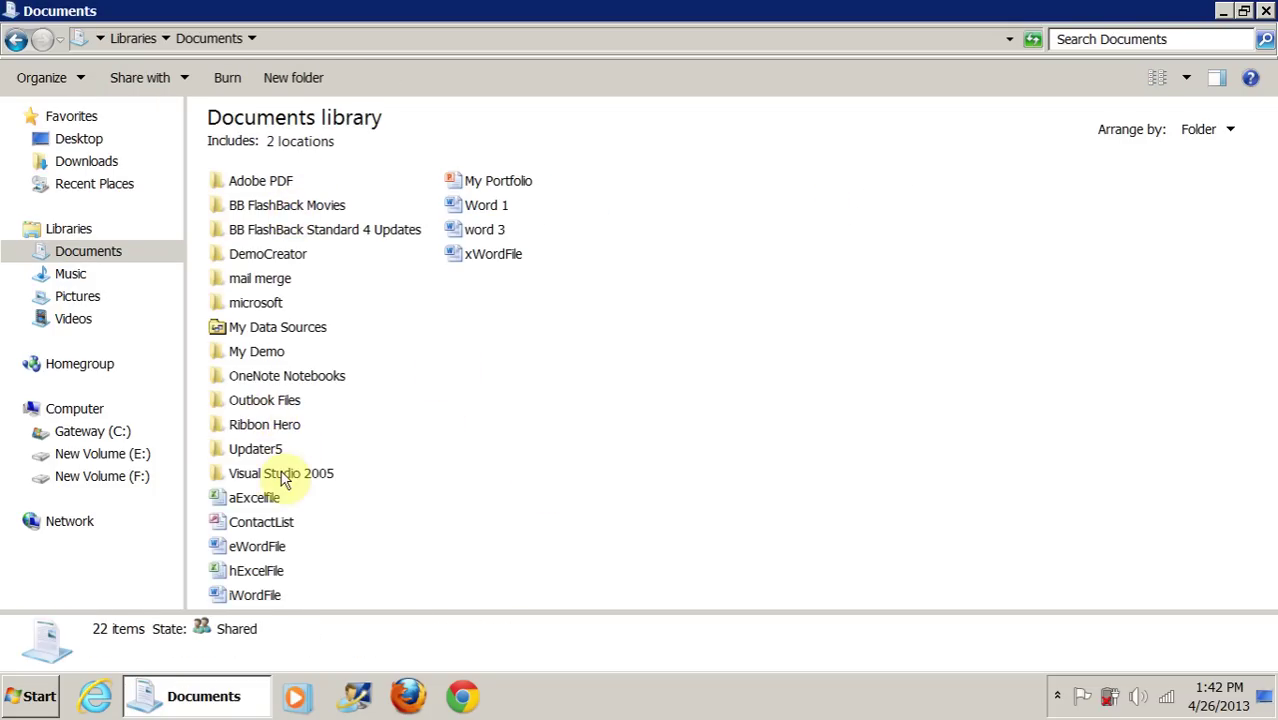
left_click(262, 508)
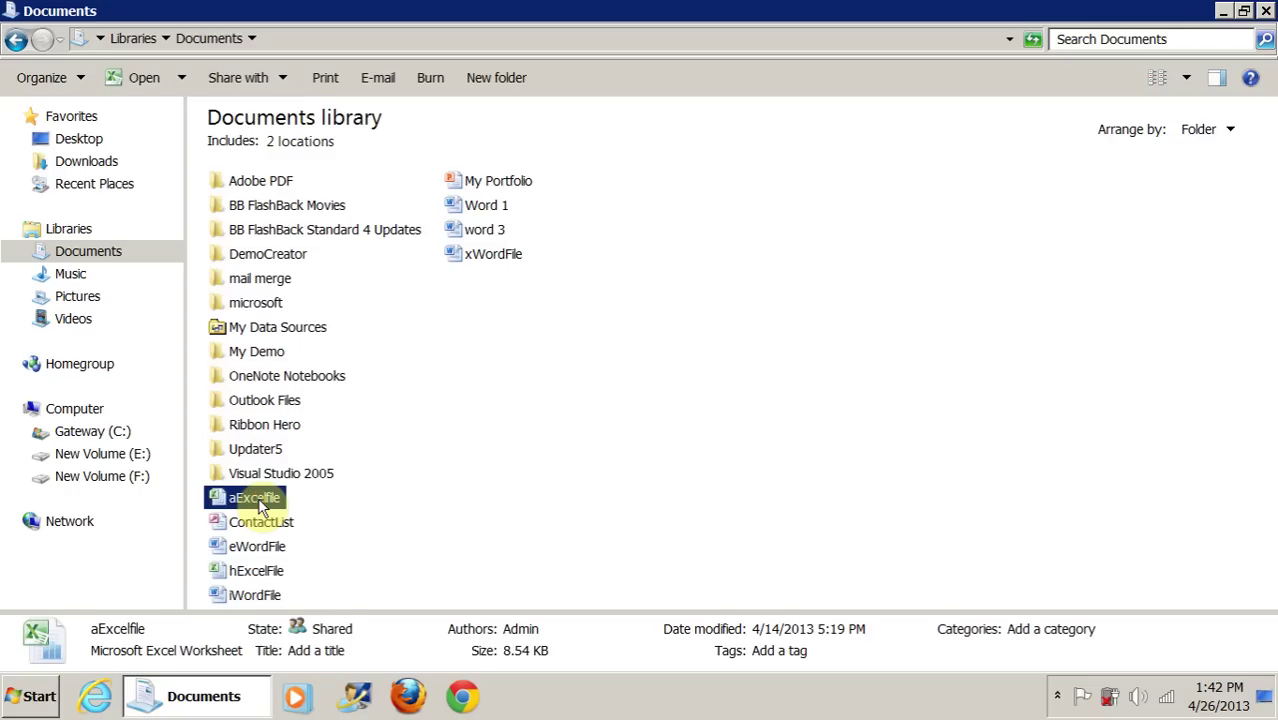
left_click(263, 551)
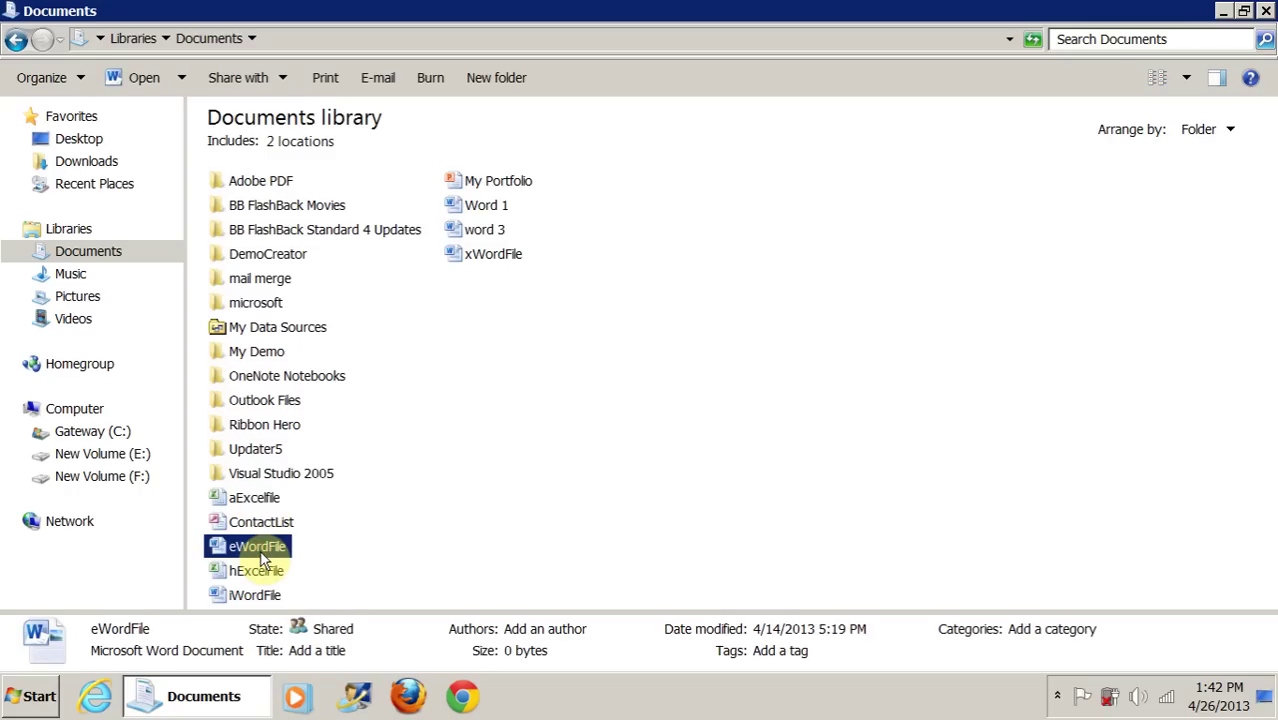
left_click(610, 397)
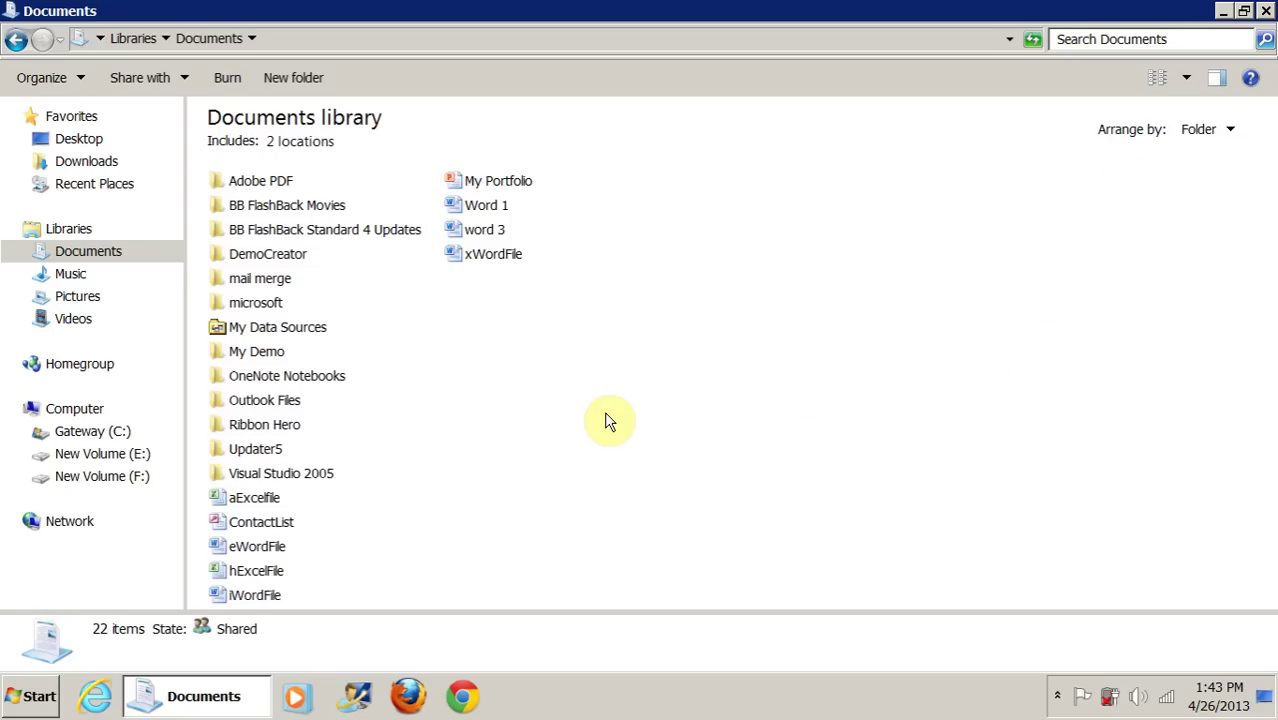
right_click(565, 400)
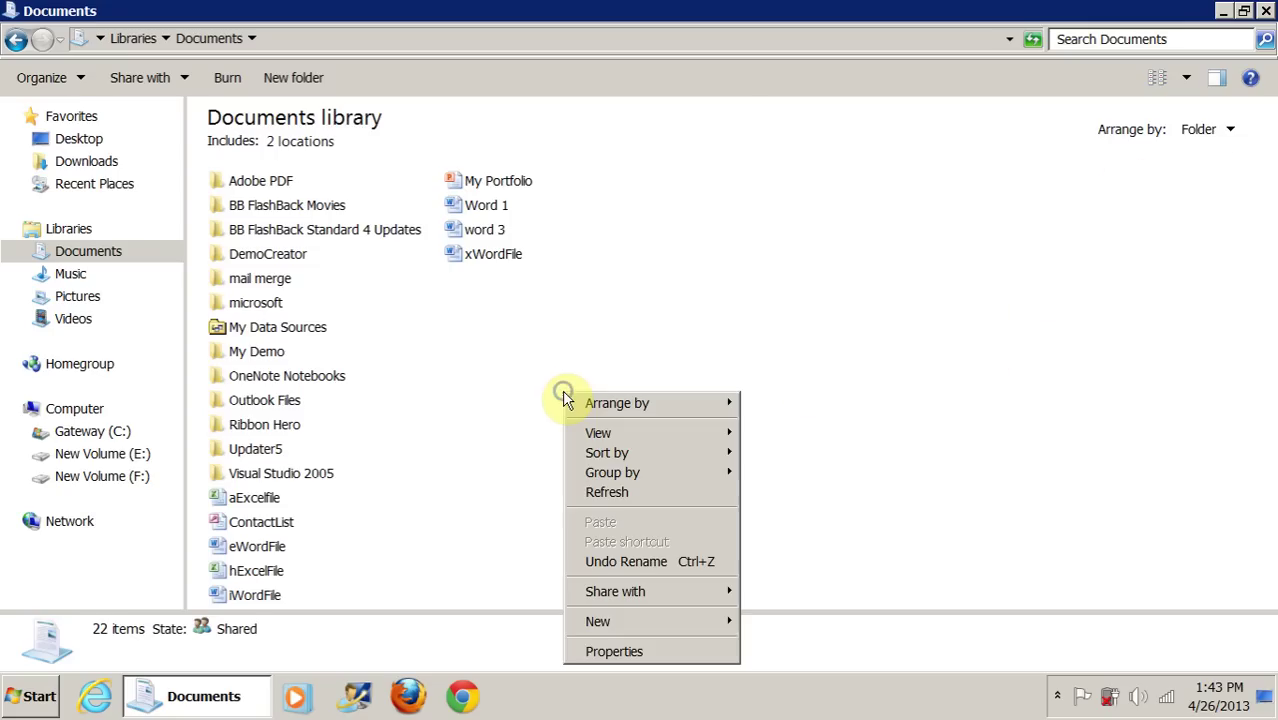
mouse_move(666, 617)
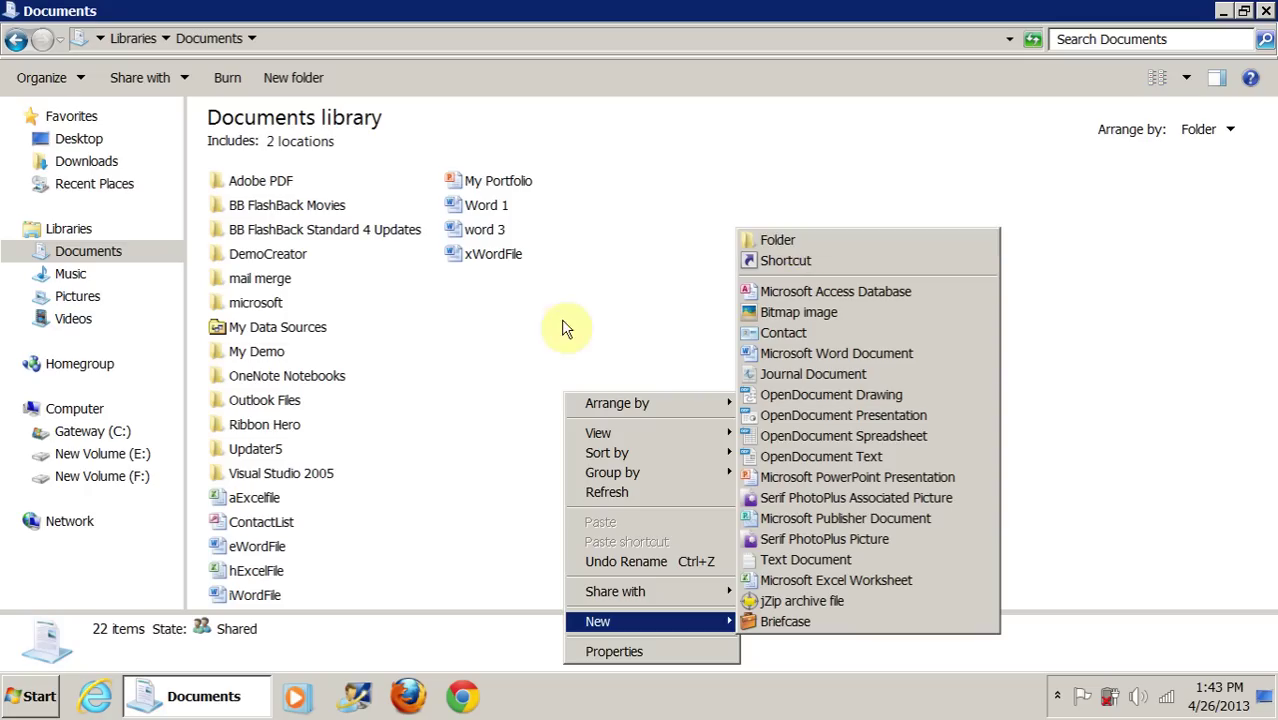
left_click(490, 364)
Create a folder named Word Files in the Documents library and move the word 3 document into it
left_click(293, 78)
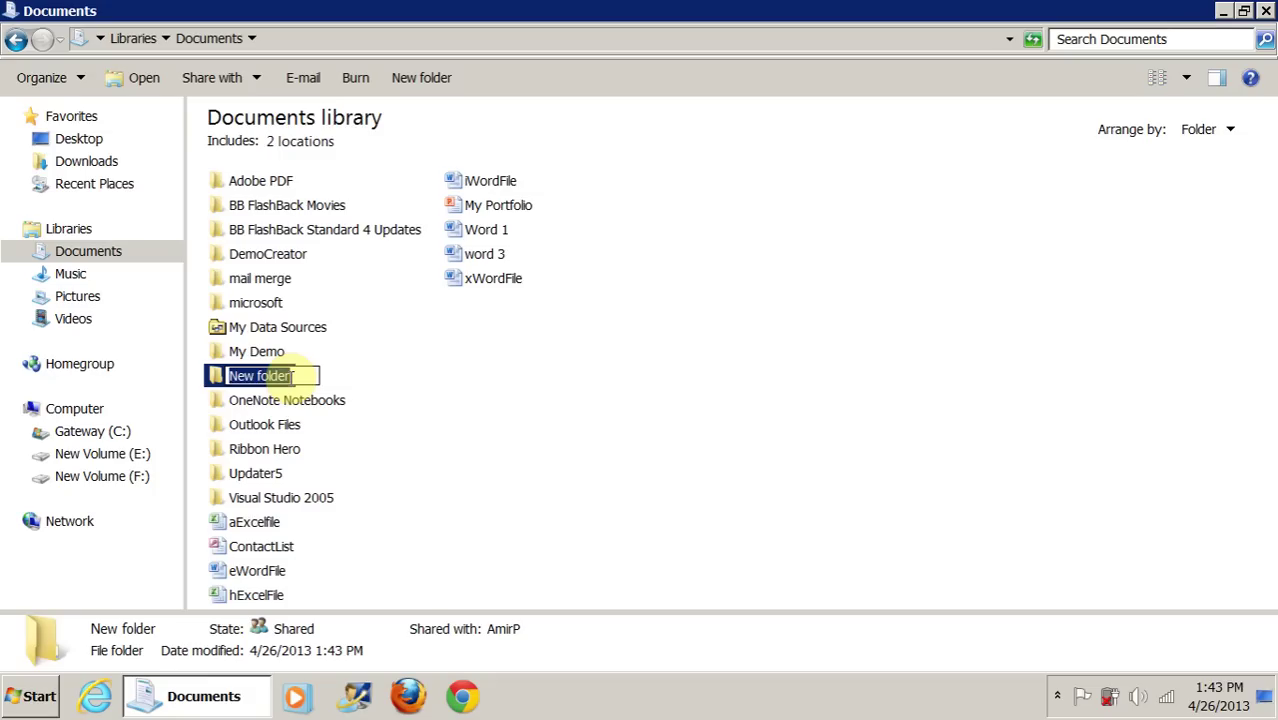
type("Word Files")
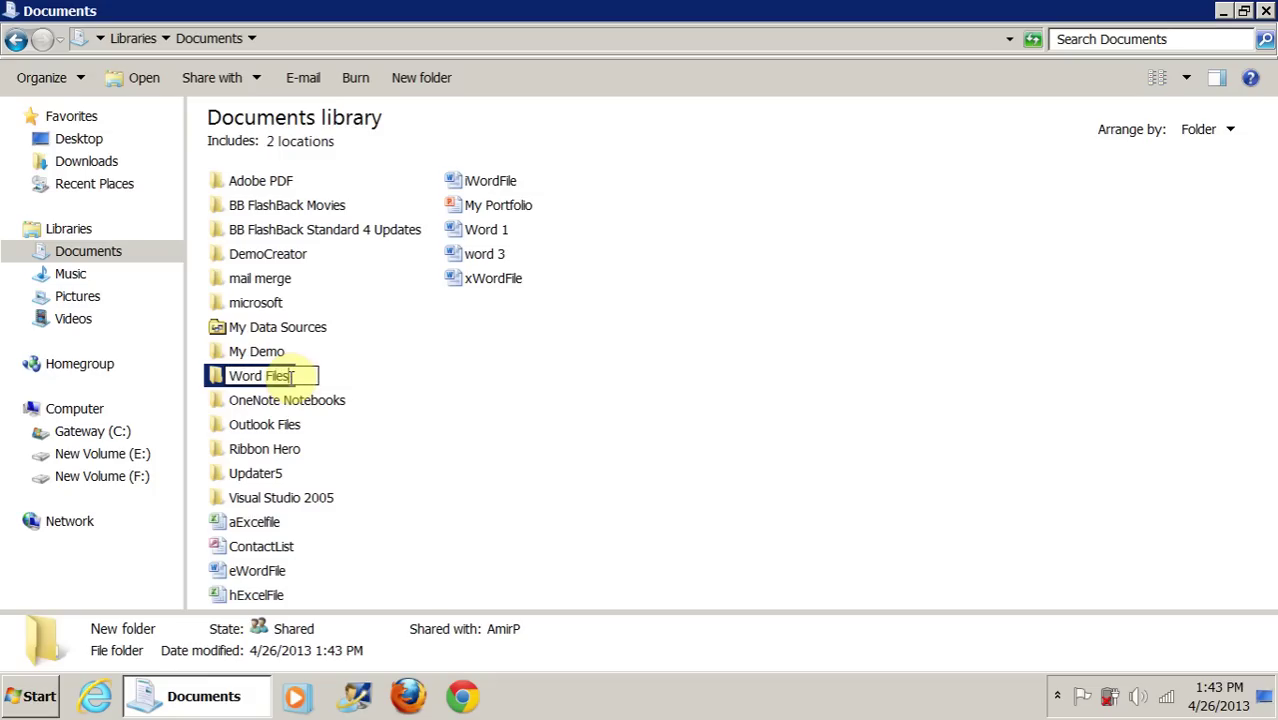
key("Return")
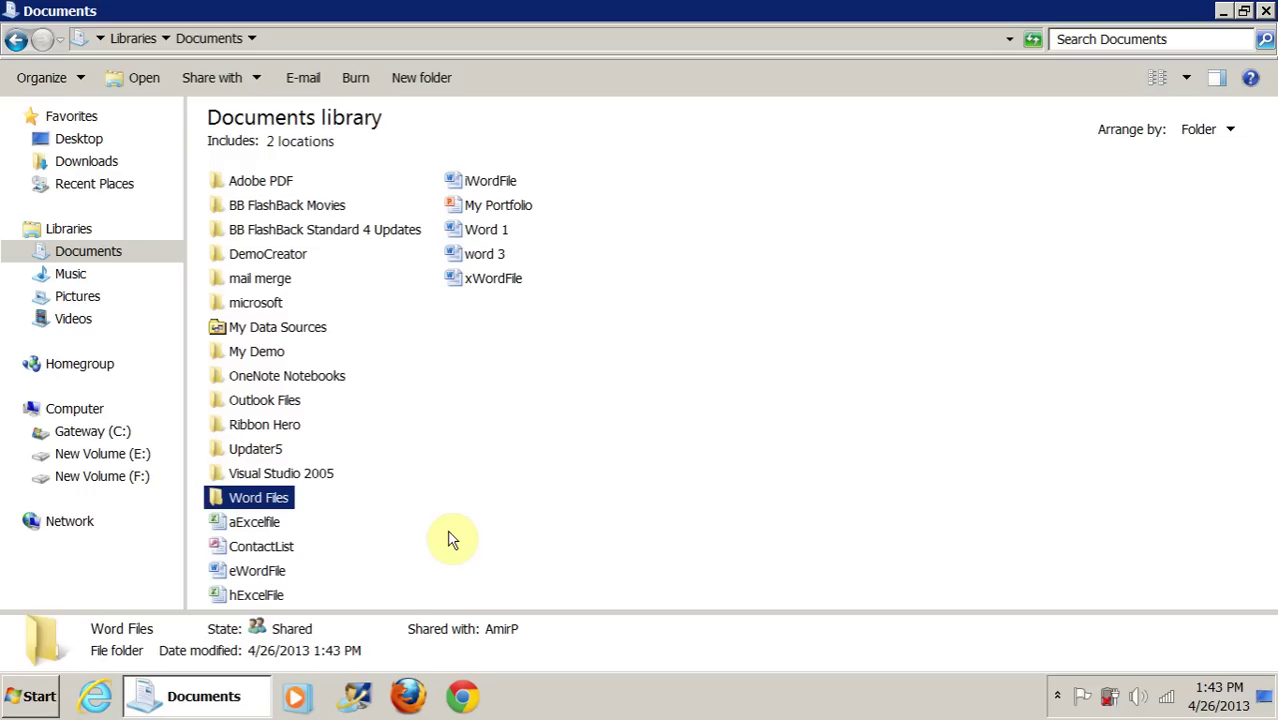
left_click(489, 256)
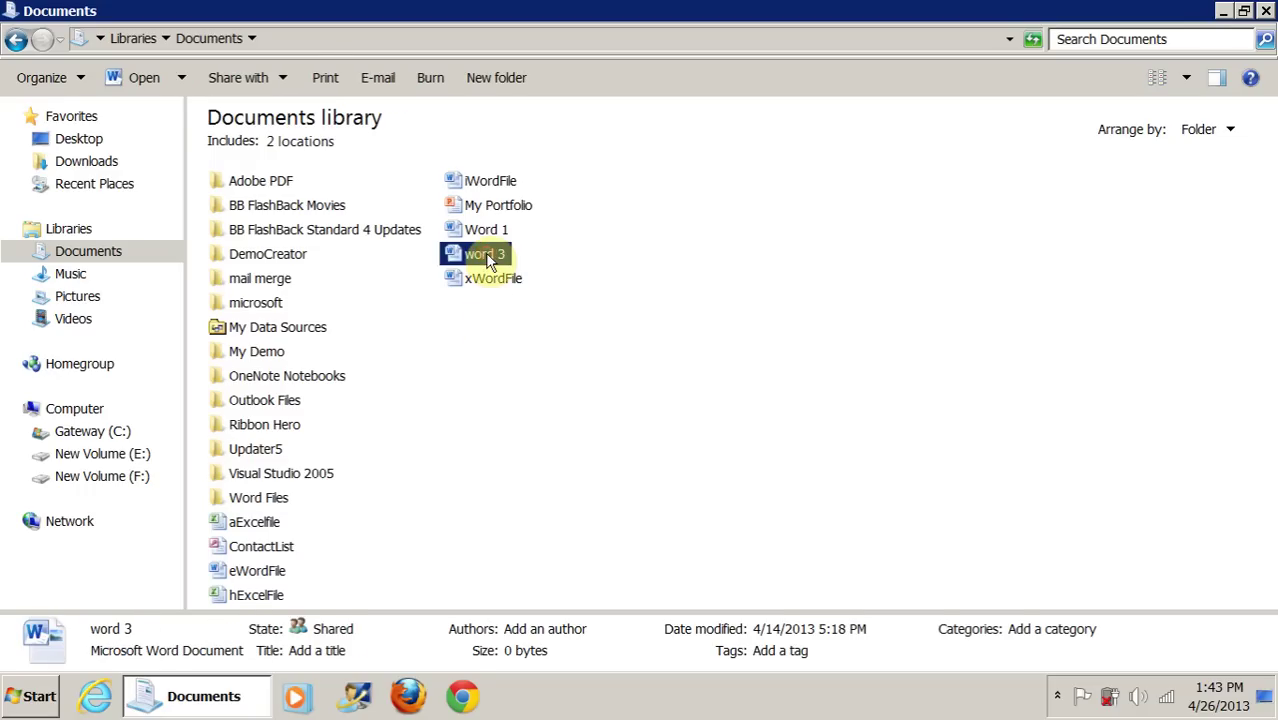
left_click_drag(489, 256, 255, 505)
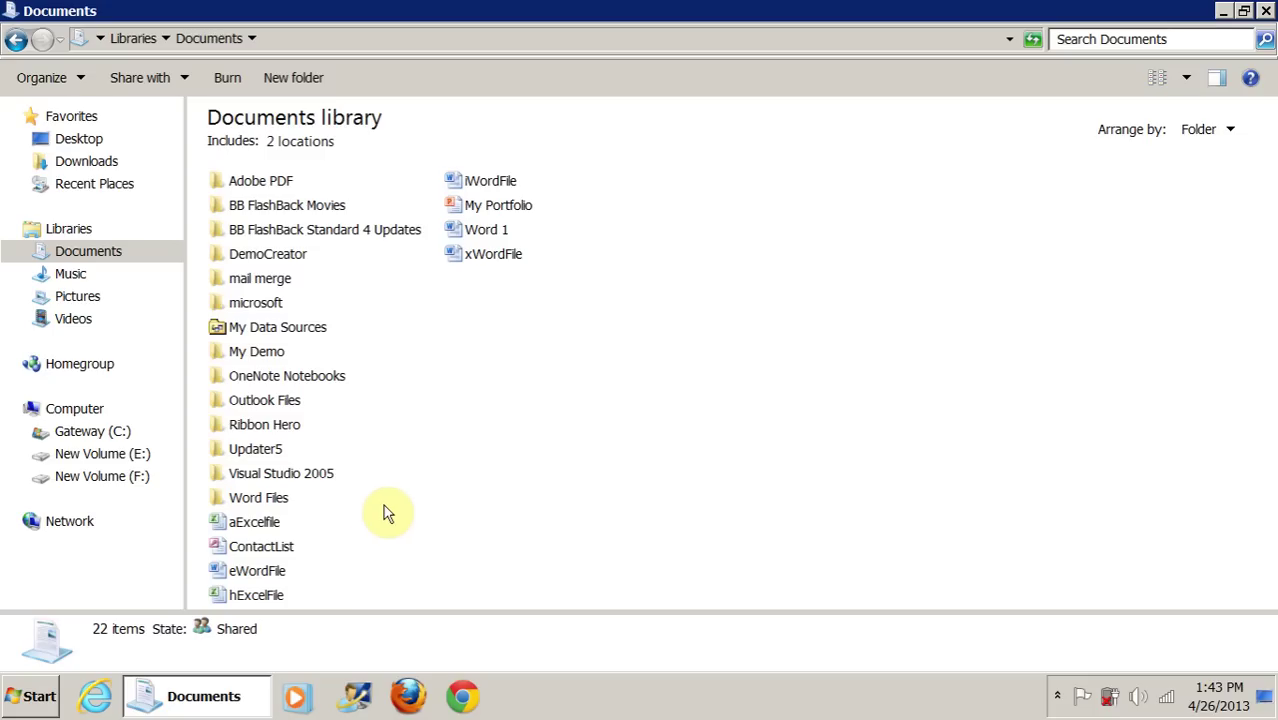
Select the consecutive files from aExcelfile through hExcelFile as one range and clear the selection
left_click(268, 528)
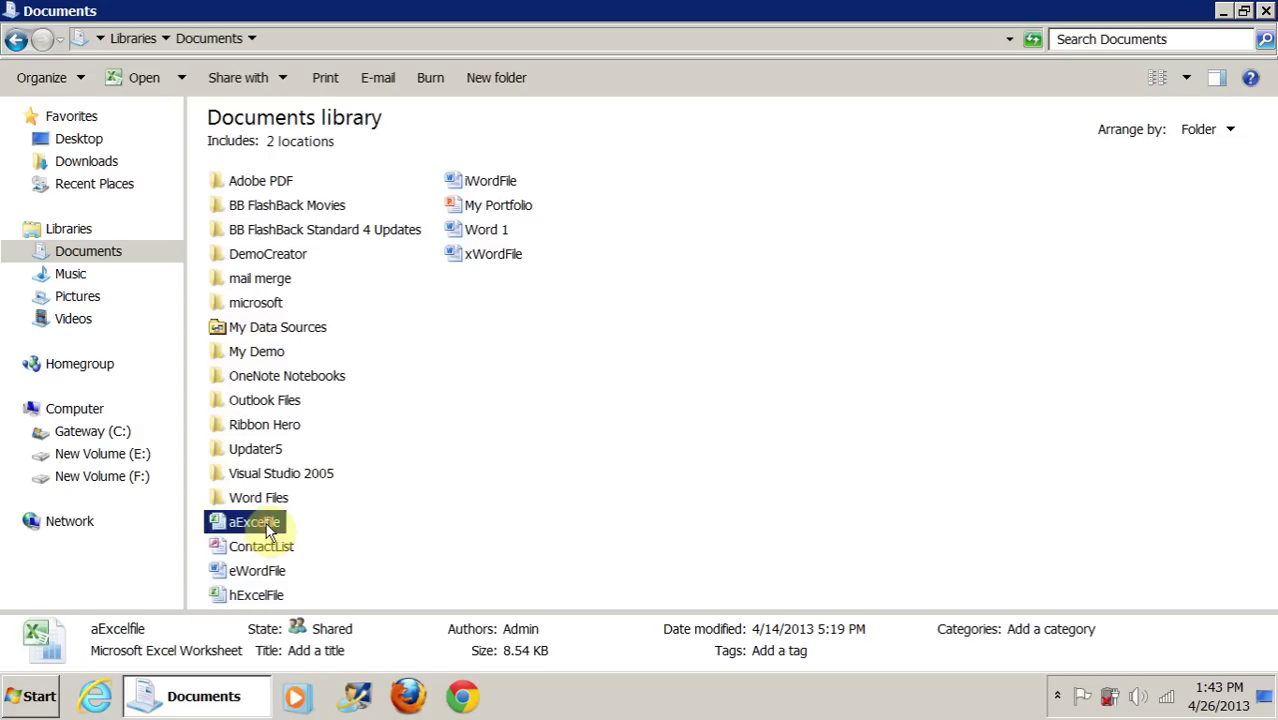
left_click(247, 599)
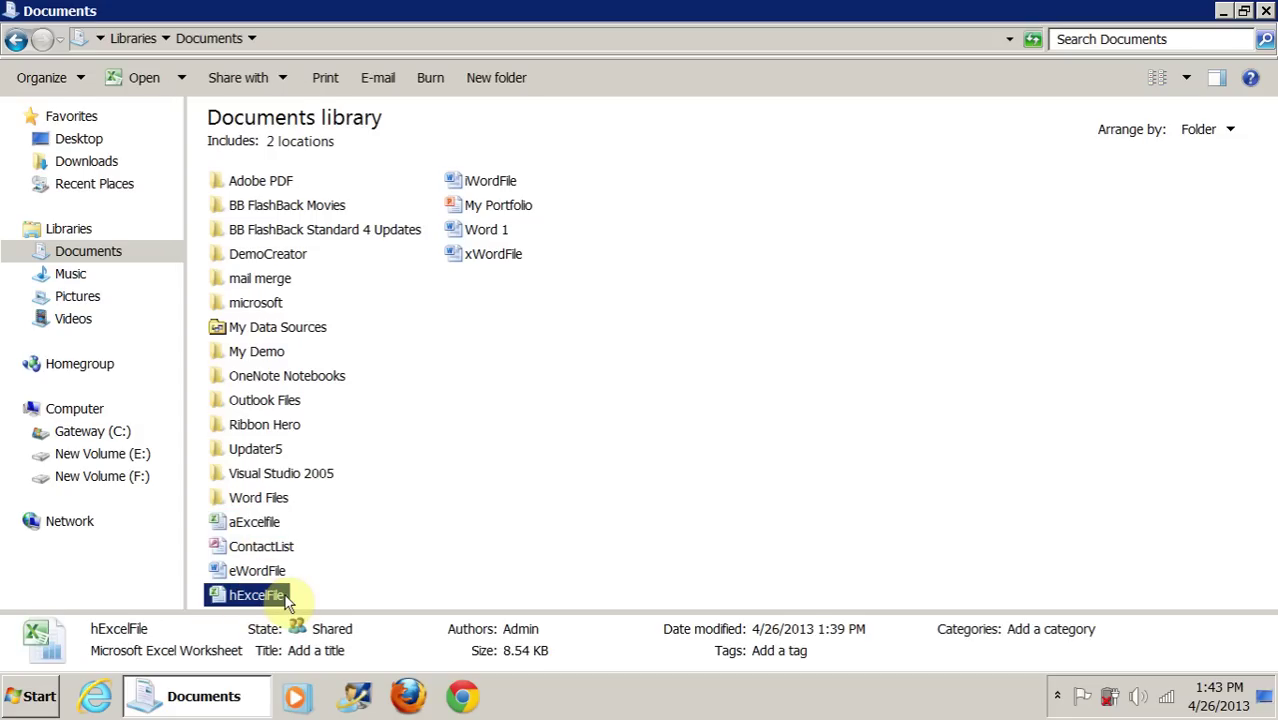
left_click(262, 521)
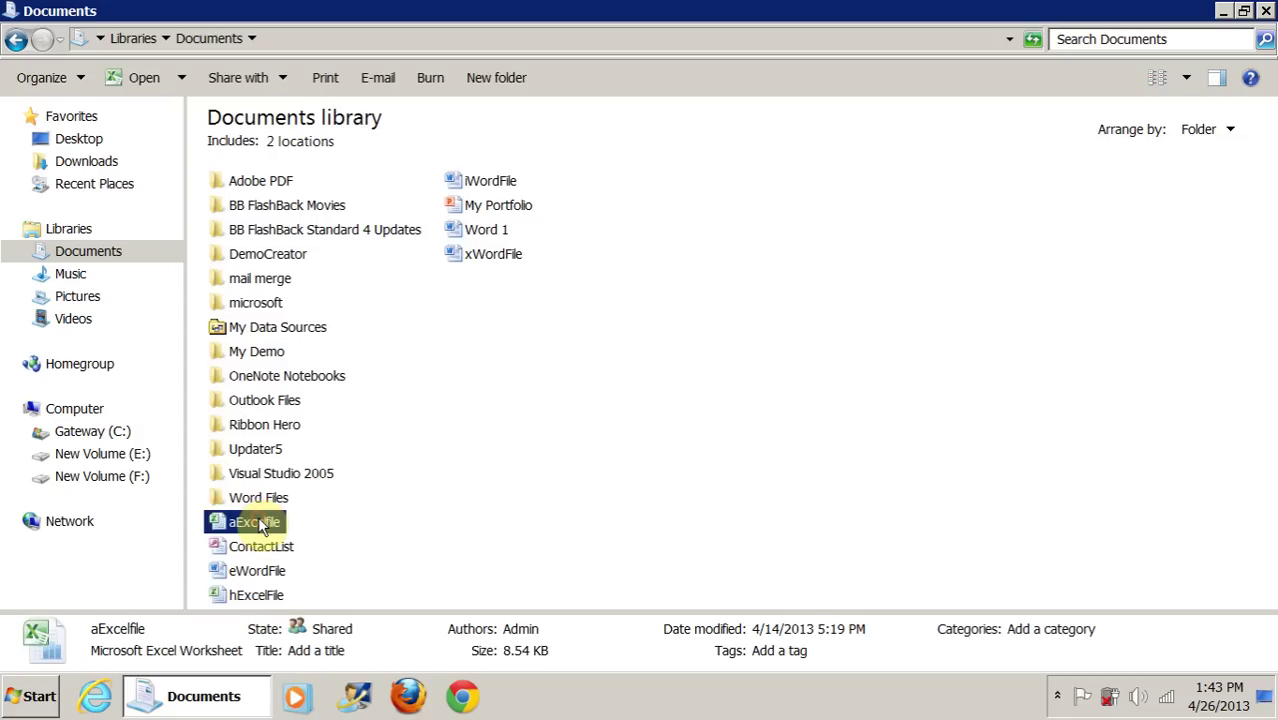
left_click(262, 597, "shift")
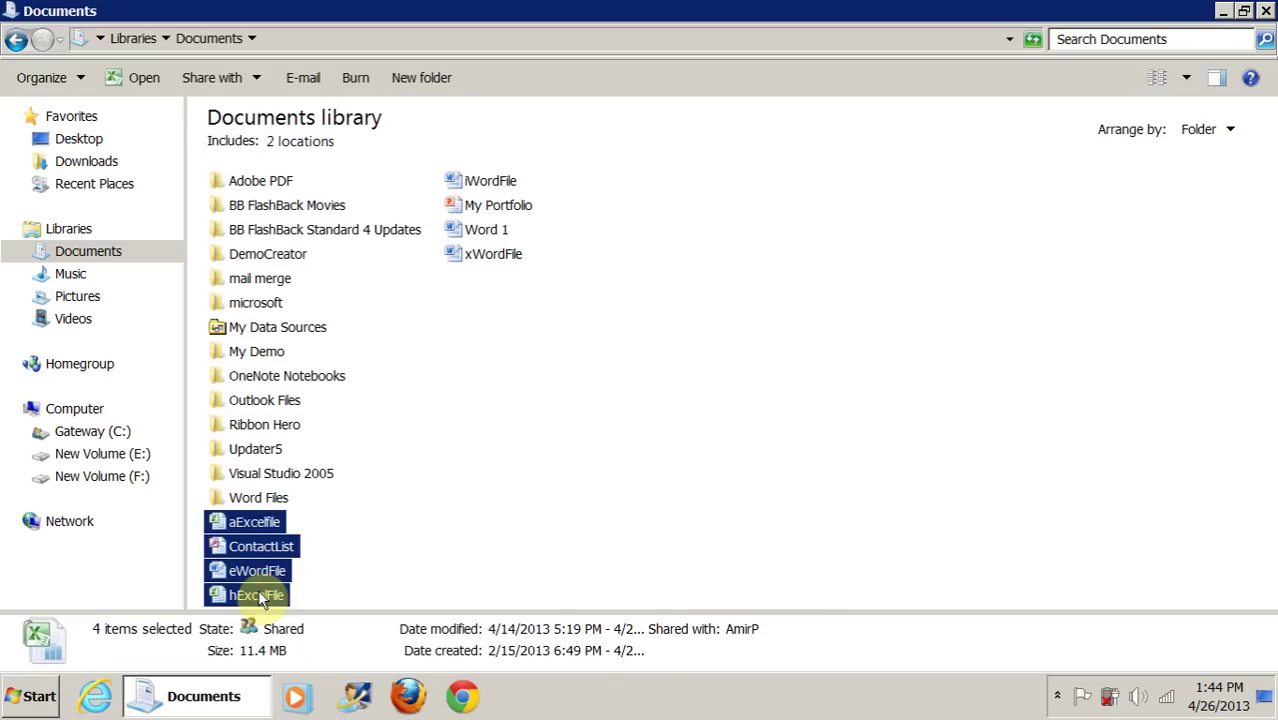
left_click(348, 511)
Select all files from aExcelfile through xWordFile, try carrying them toward the Word Files folder, and clear the selection
left_click(245, 528)
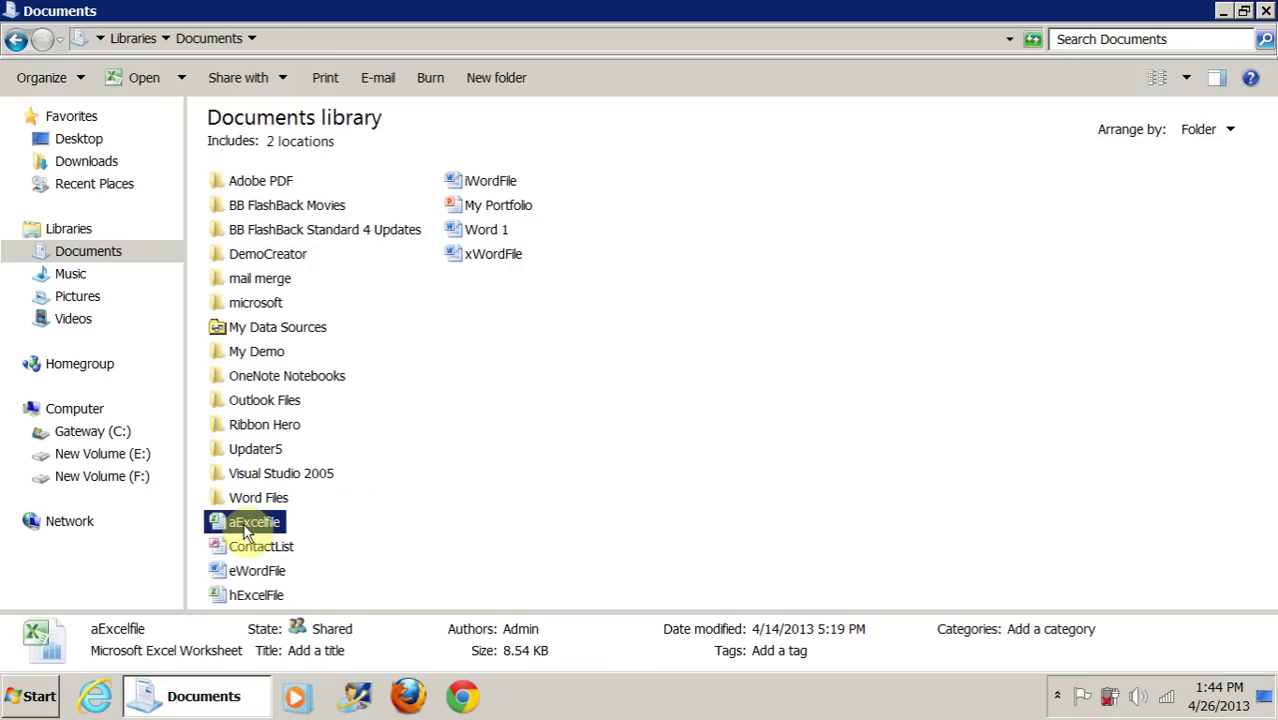
left_click(507, 260, "shift")
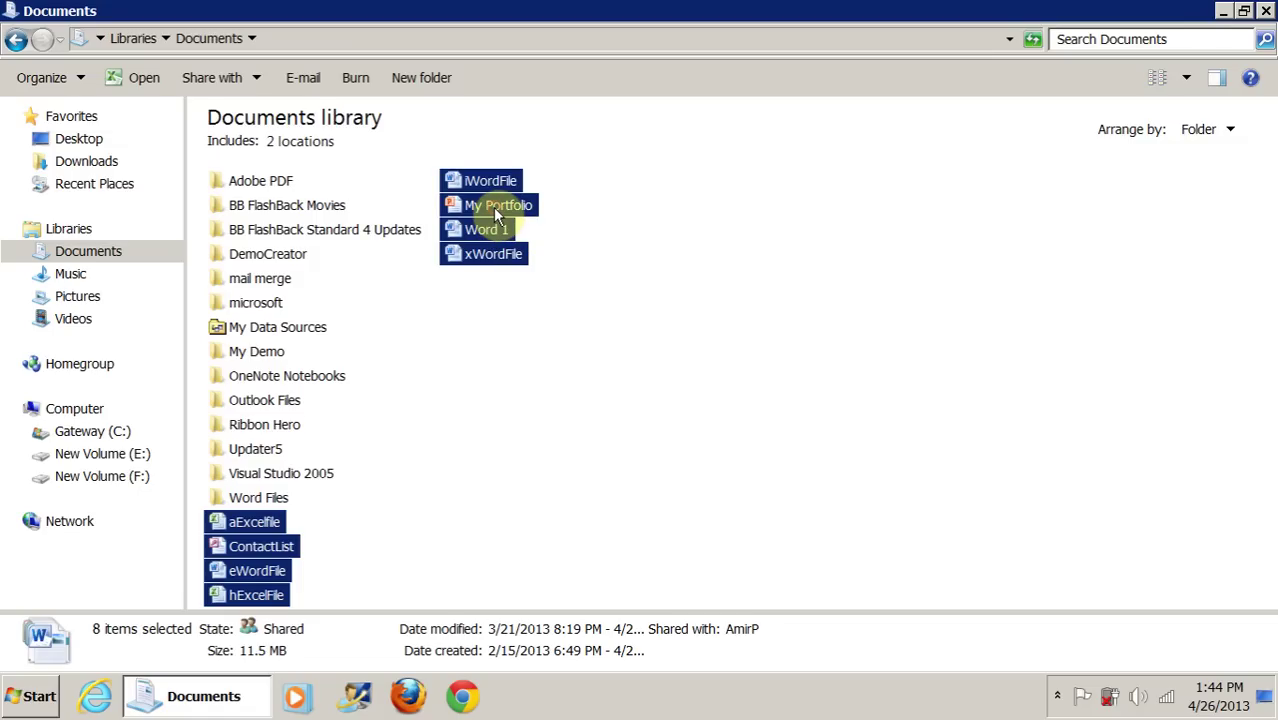
left_click_drag(497, 215, 302, 506)
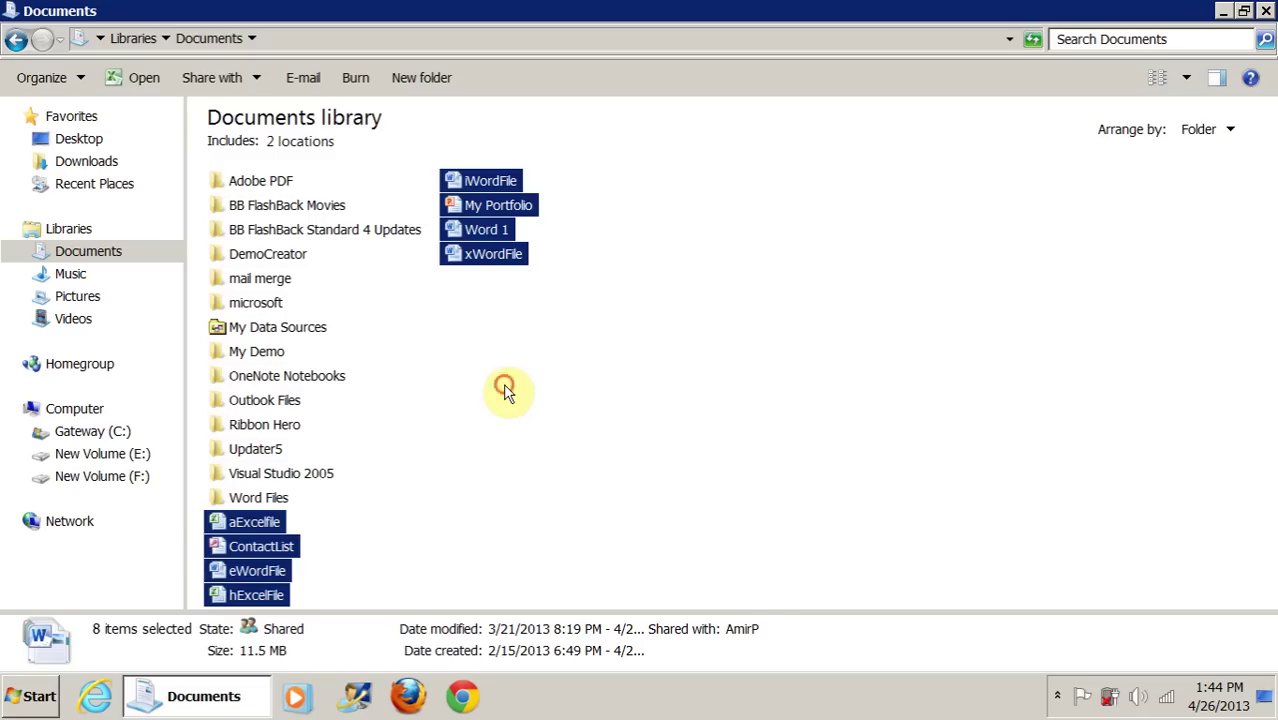
left_click(505, 391)
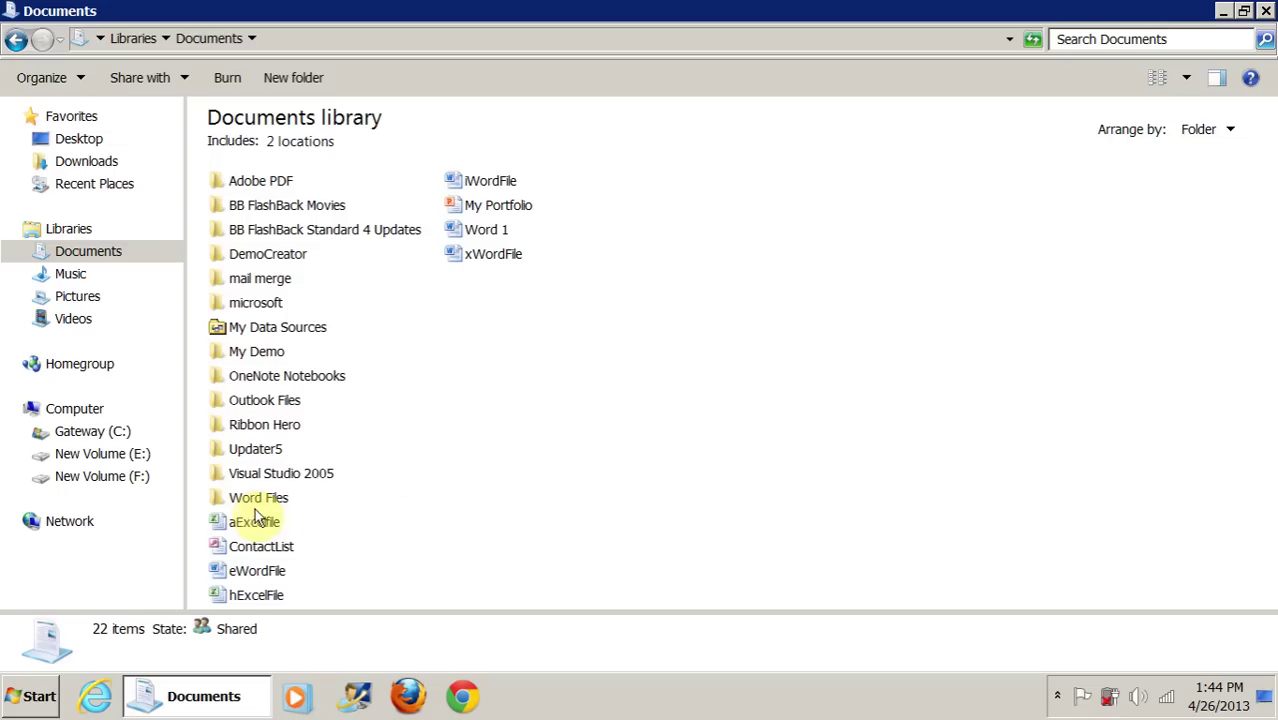
Move only the Word documents eWordFile, iWordFile, Word 1 and xWordFile together into the Word Files folder
left_click(264, 576)
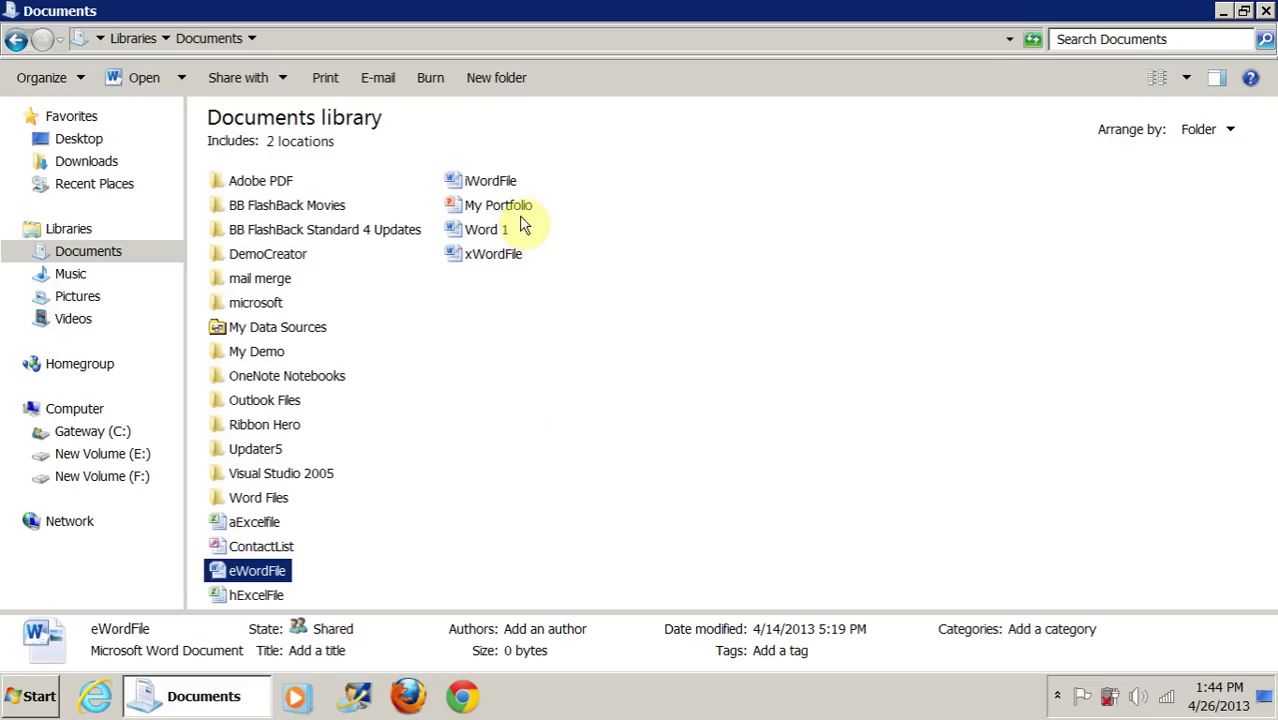
left_click(505, 188, "ctrl")
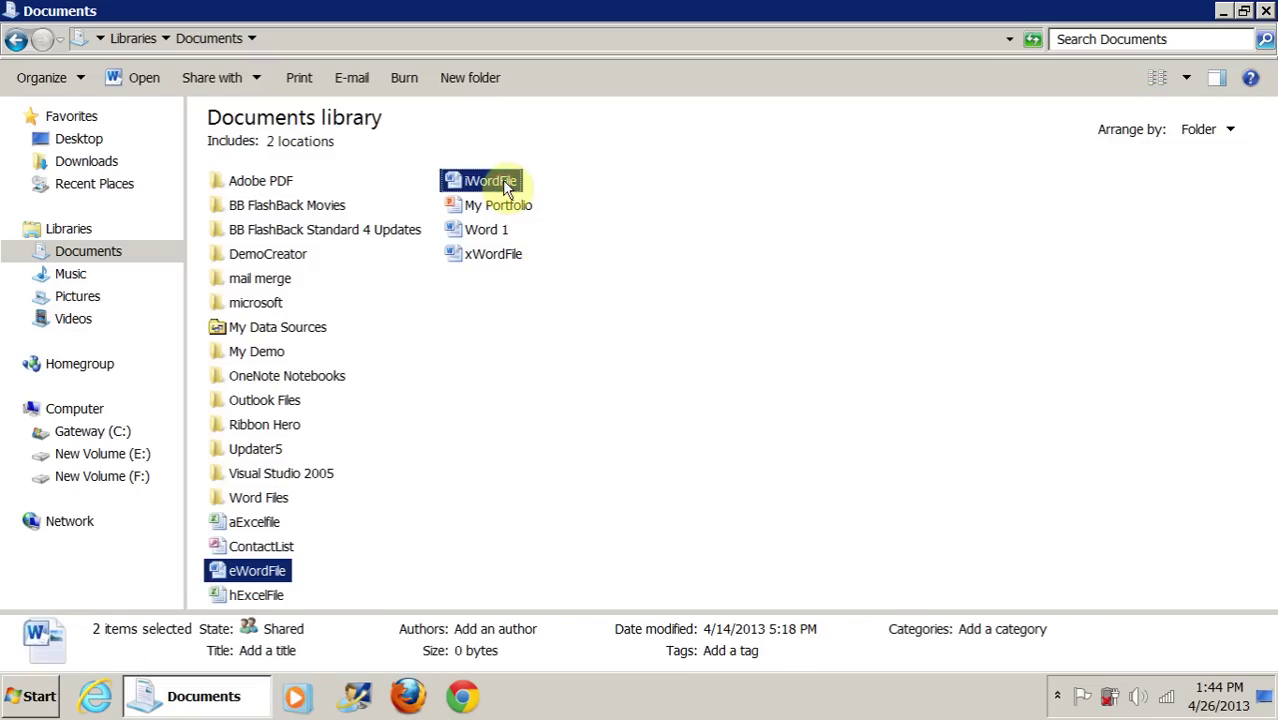
left_click(488, 231, "ctrl")
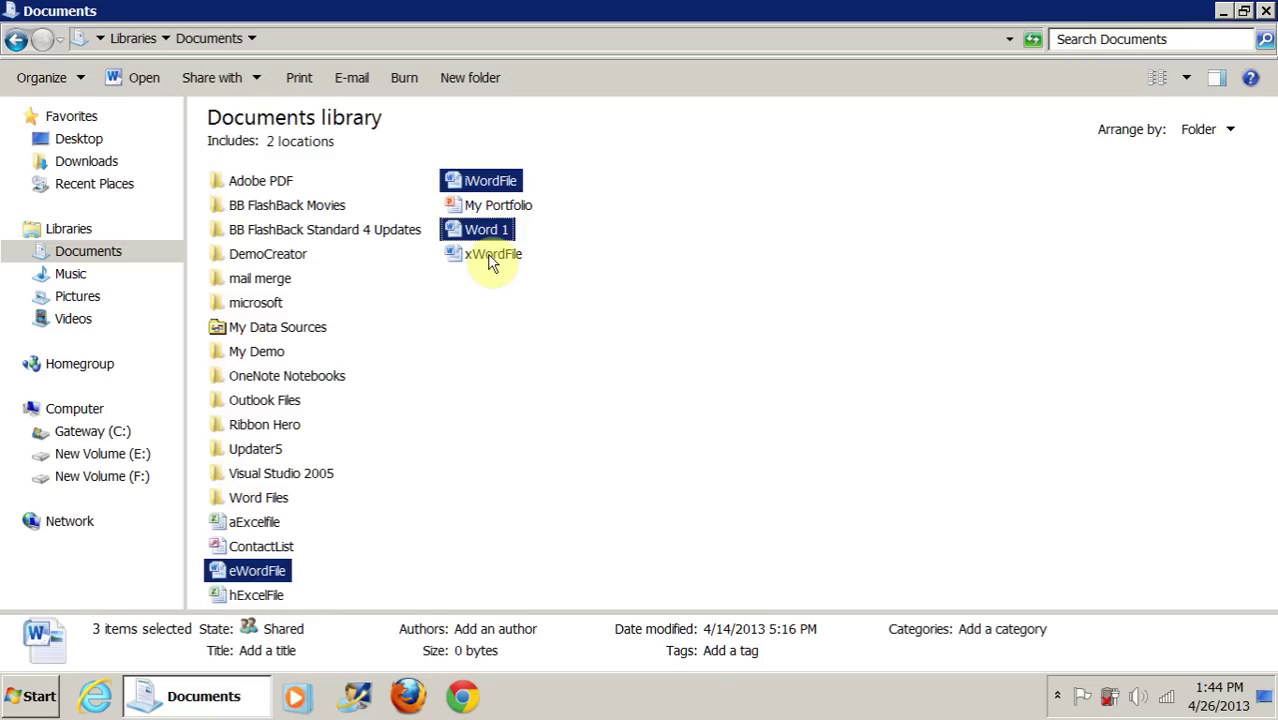
left_click(490, 258, "ctrl")
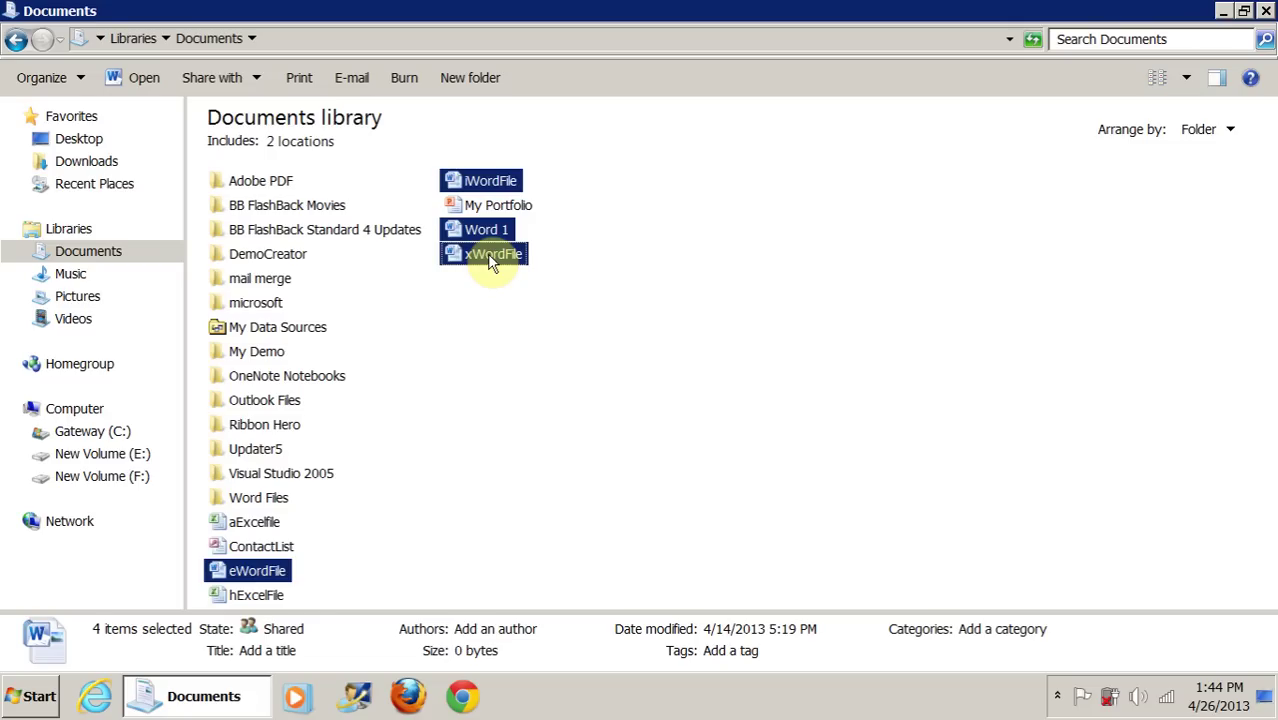
left_click_drag(487, 253, 265, 508)
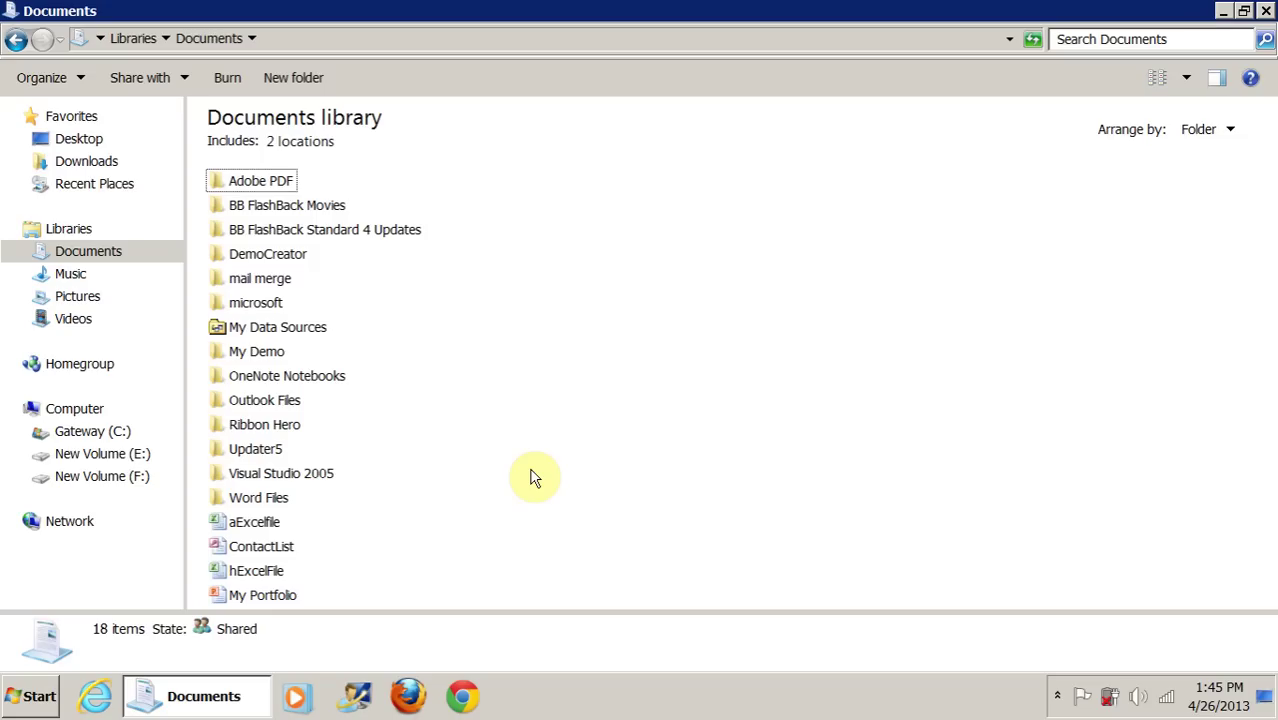
Create a new folder named Excel Files in the Documents library
right_click(591, 368)
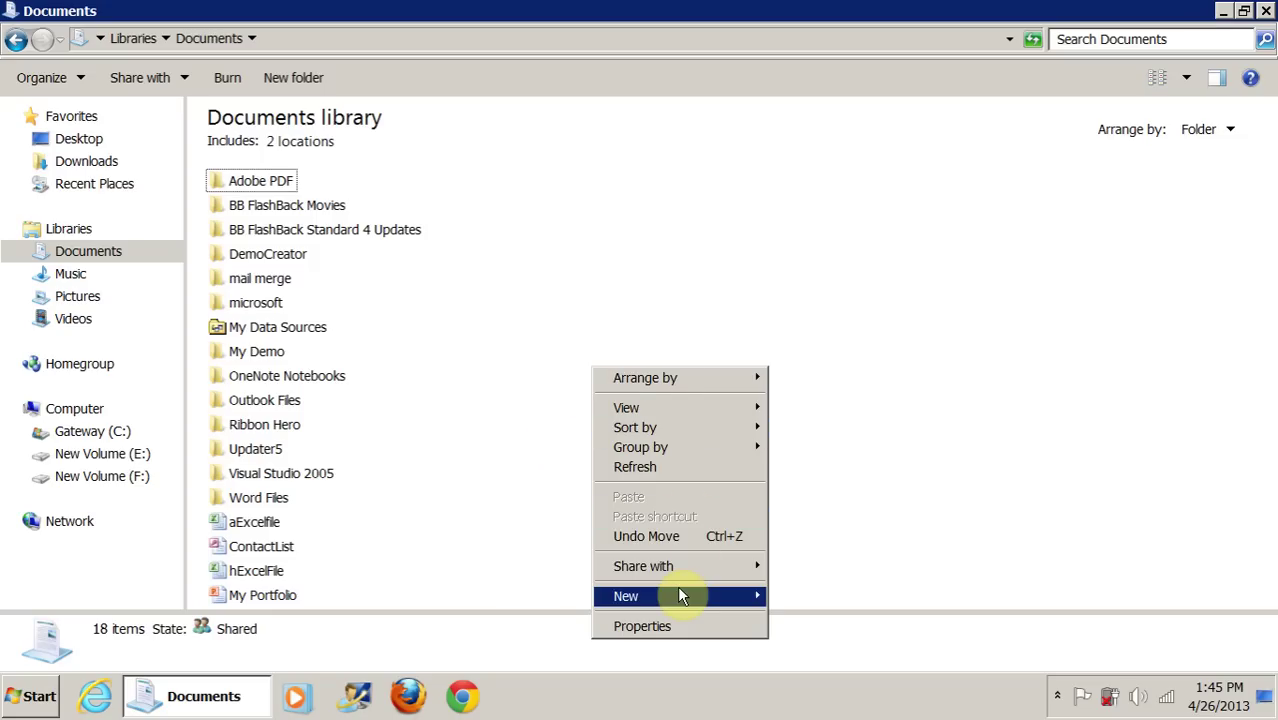
mouse_move(680, 595)
left_click(895, 213)
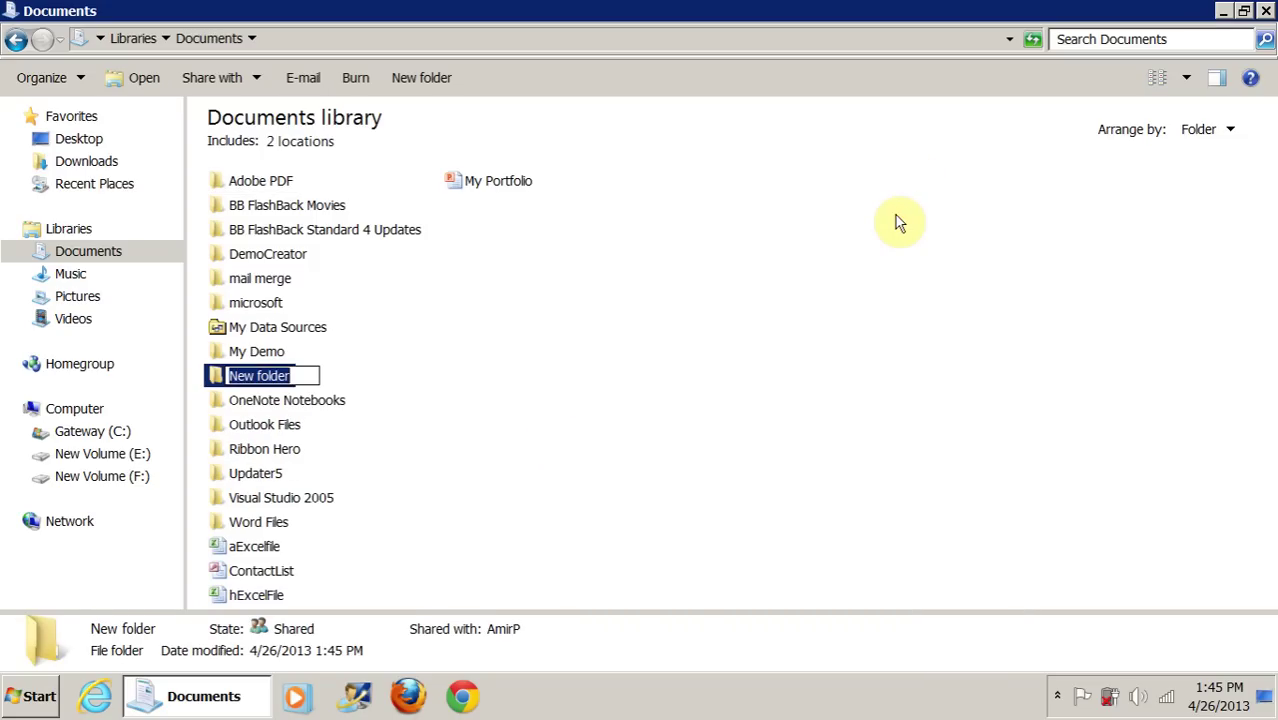
type("Excel Fi")
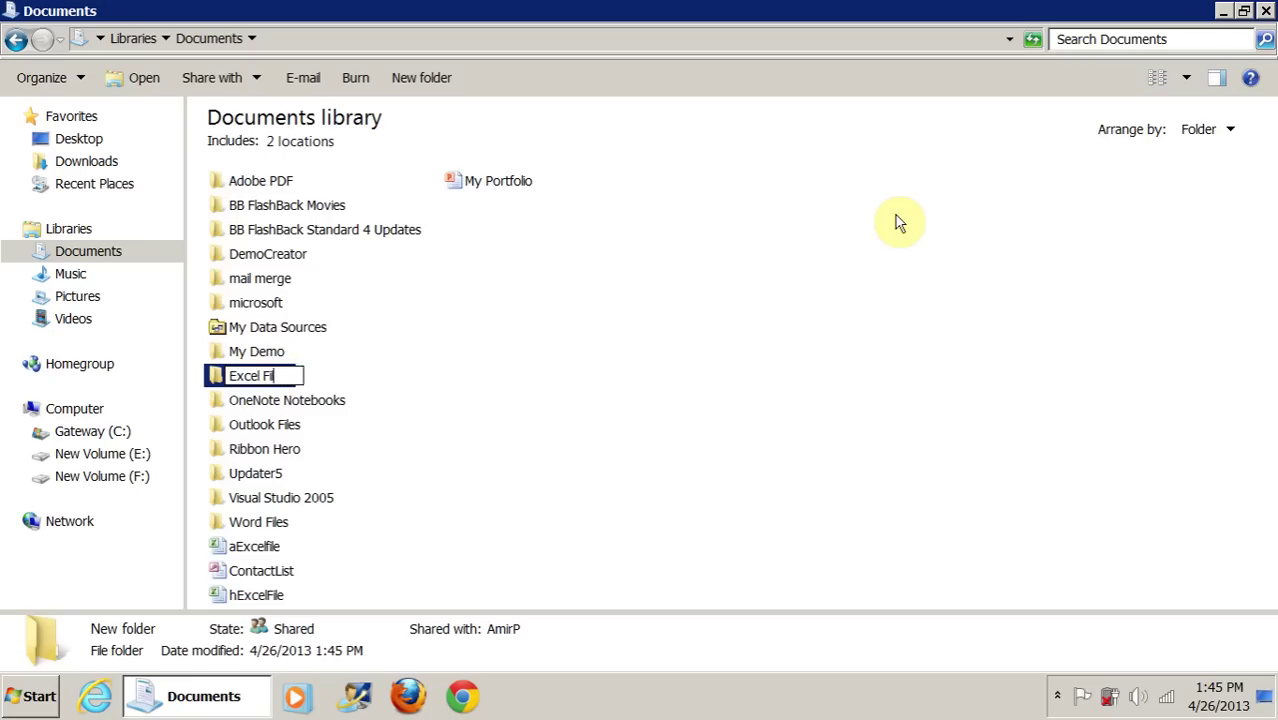
type("les")
key("Return")
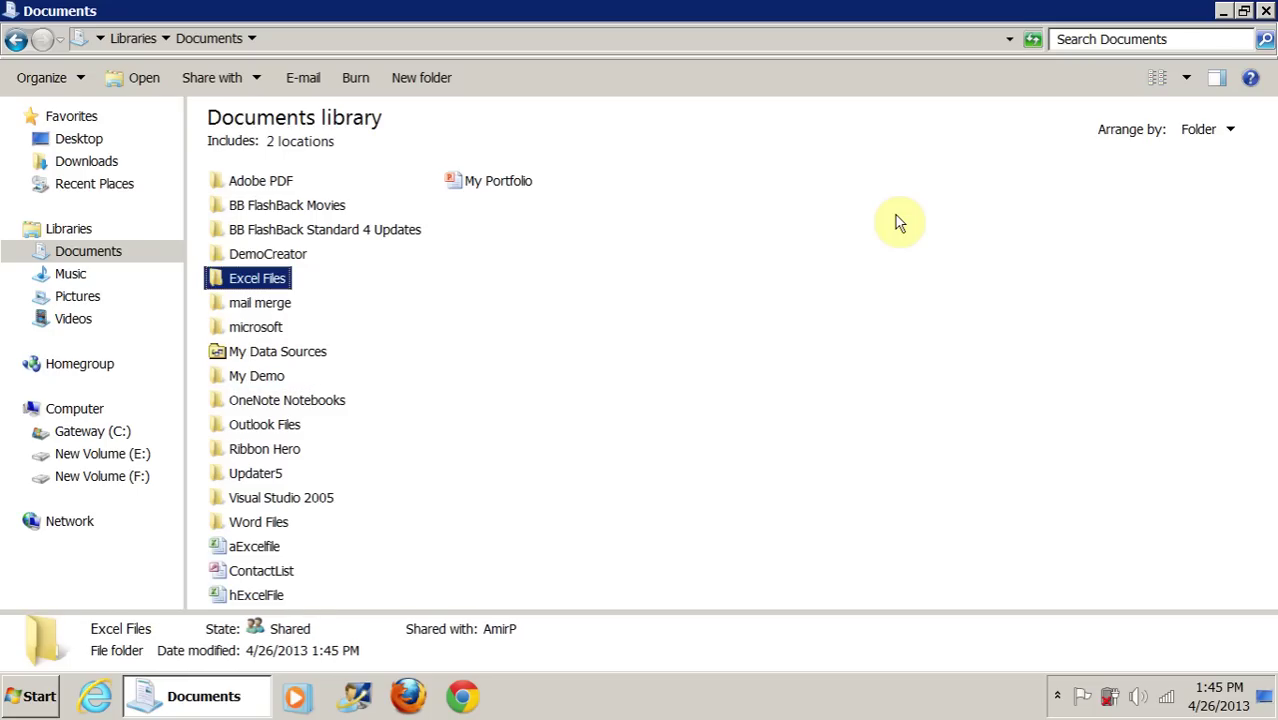
Copy aExcelfile from the Documents library and paste it into the Excel Files folder
right_click(268, 548)
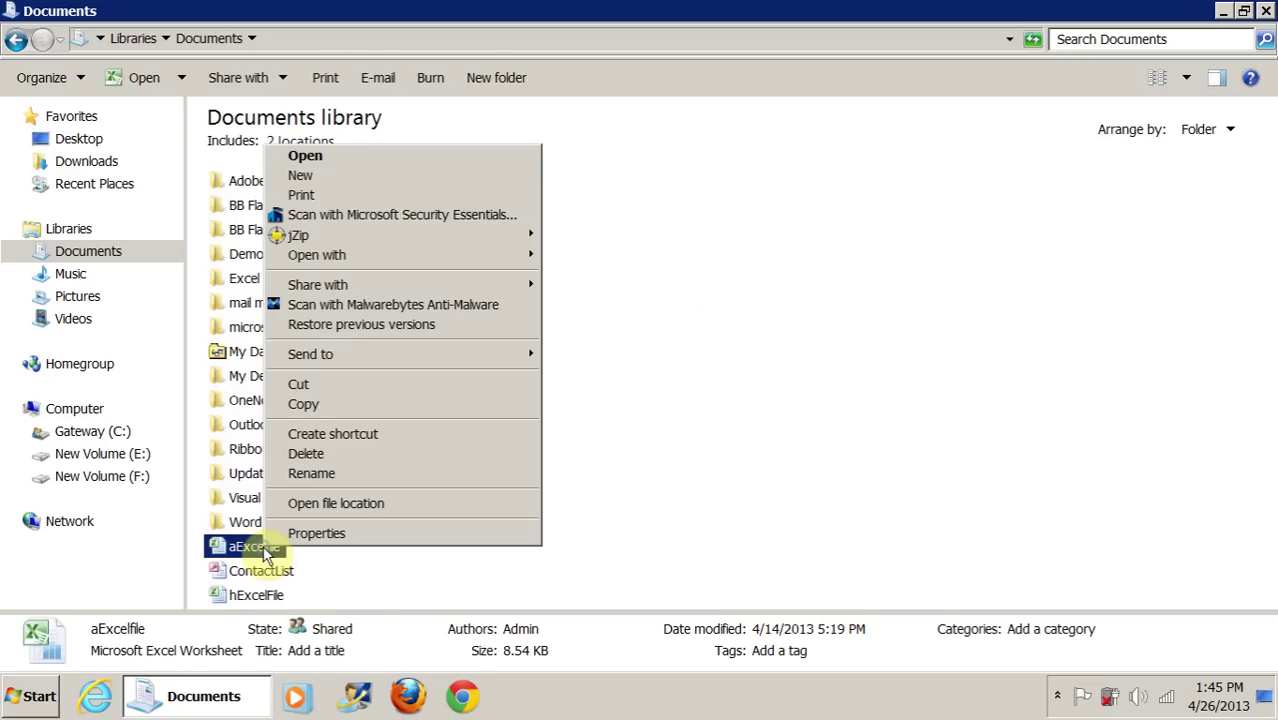
left_click(322, 406)
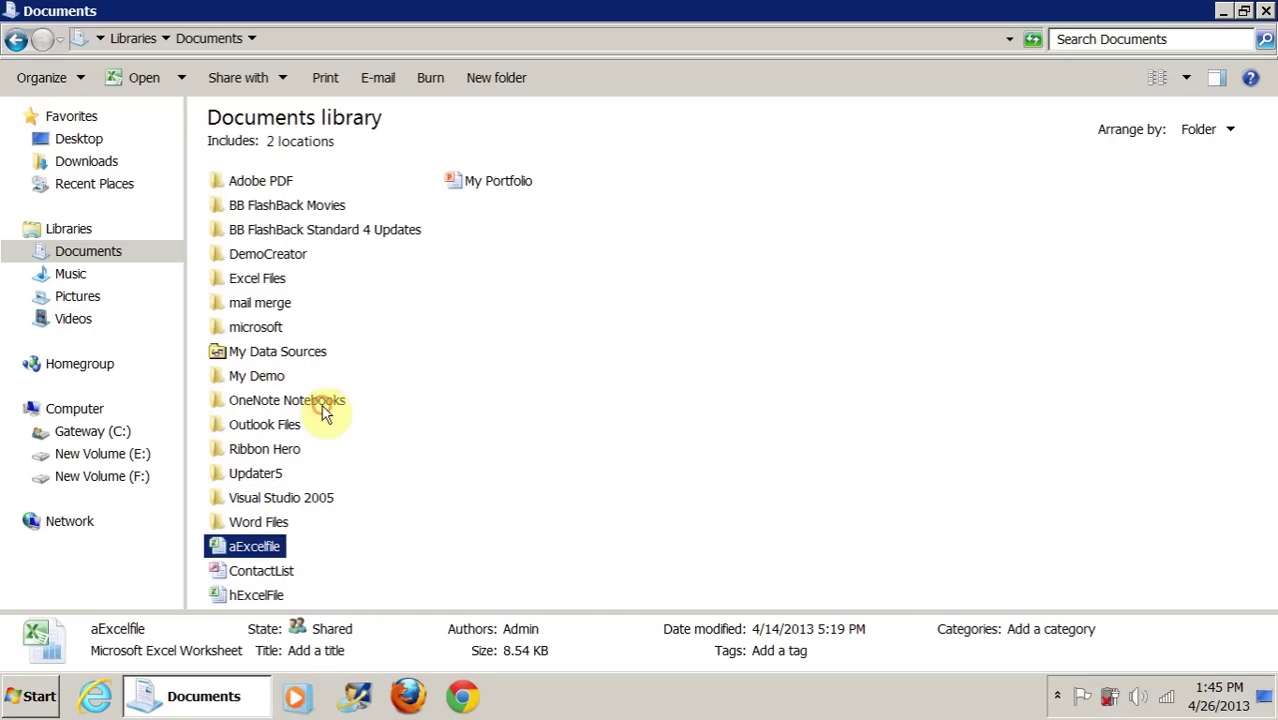
double_click(237, 284)
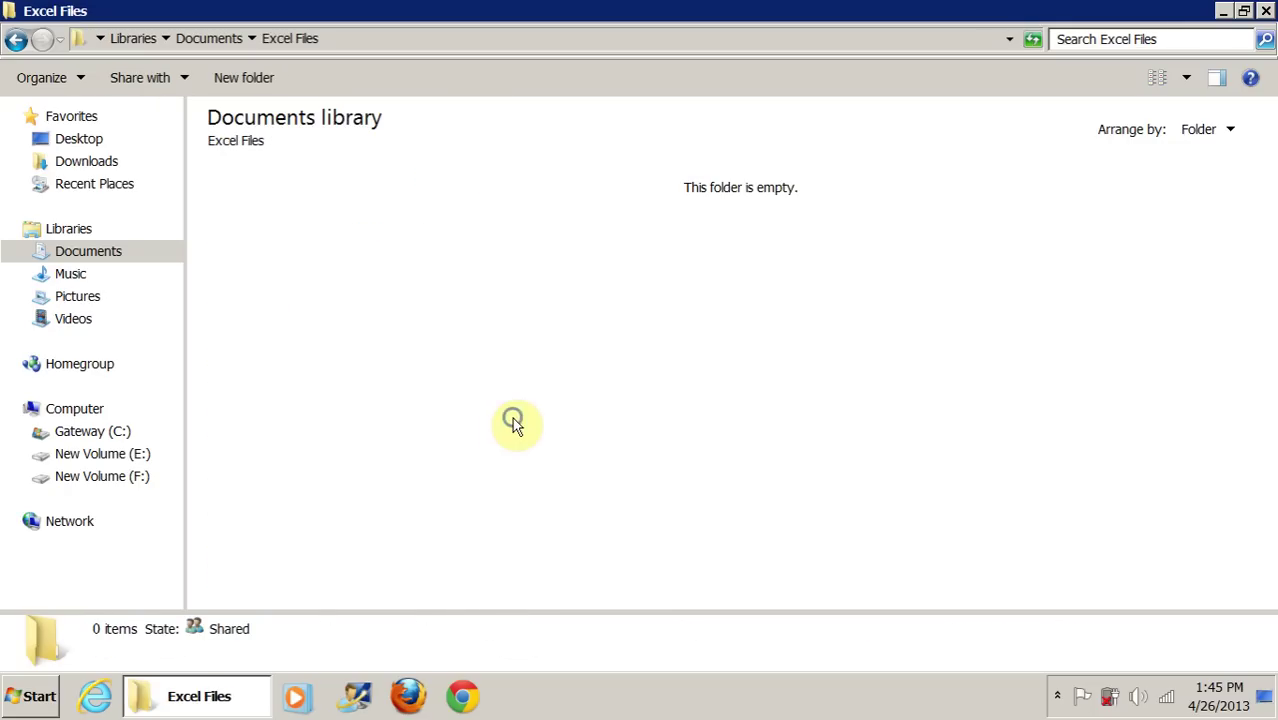
right_click(512, 417)
left_click(568, 283)
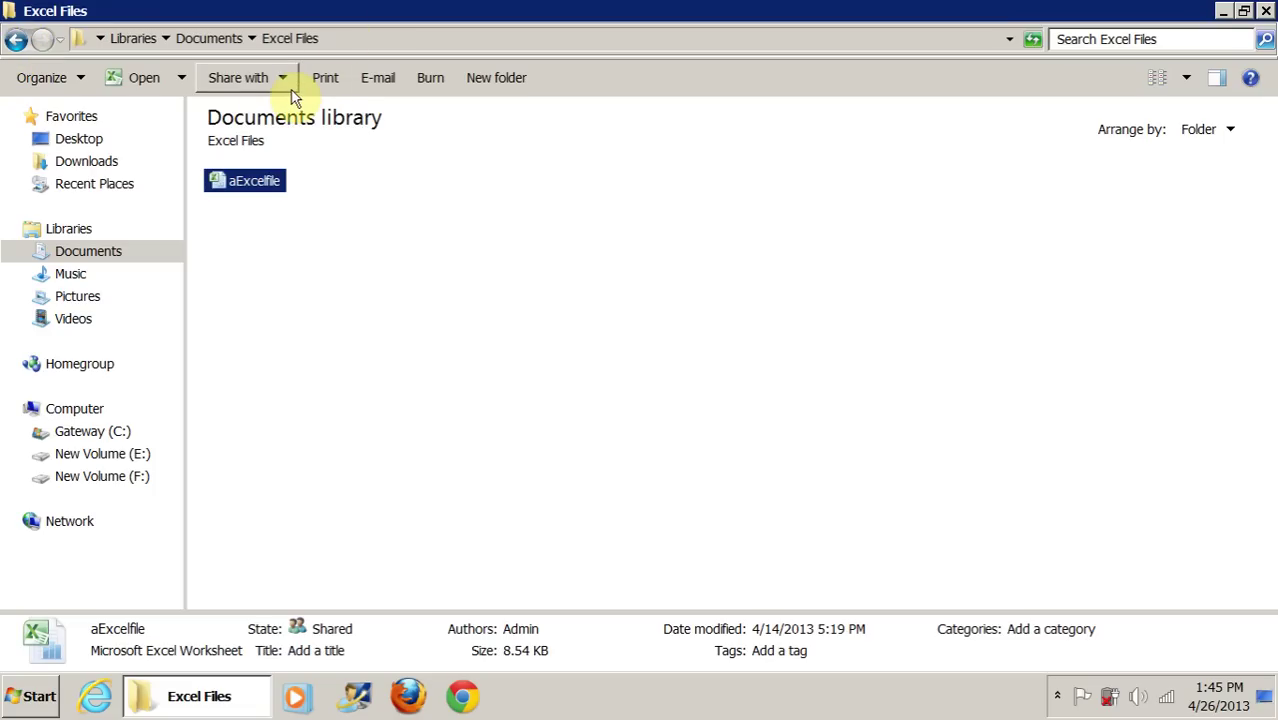
Check for aExcelfile in both the Documents library and the Excel Files folder, and return to the Documents library
left_click(212, 46)
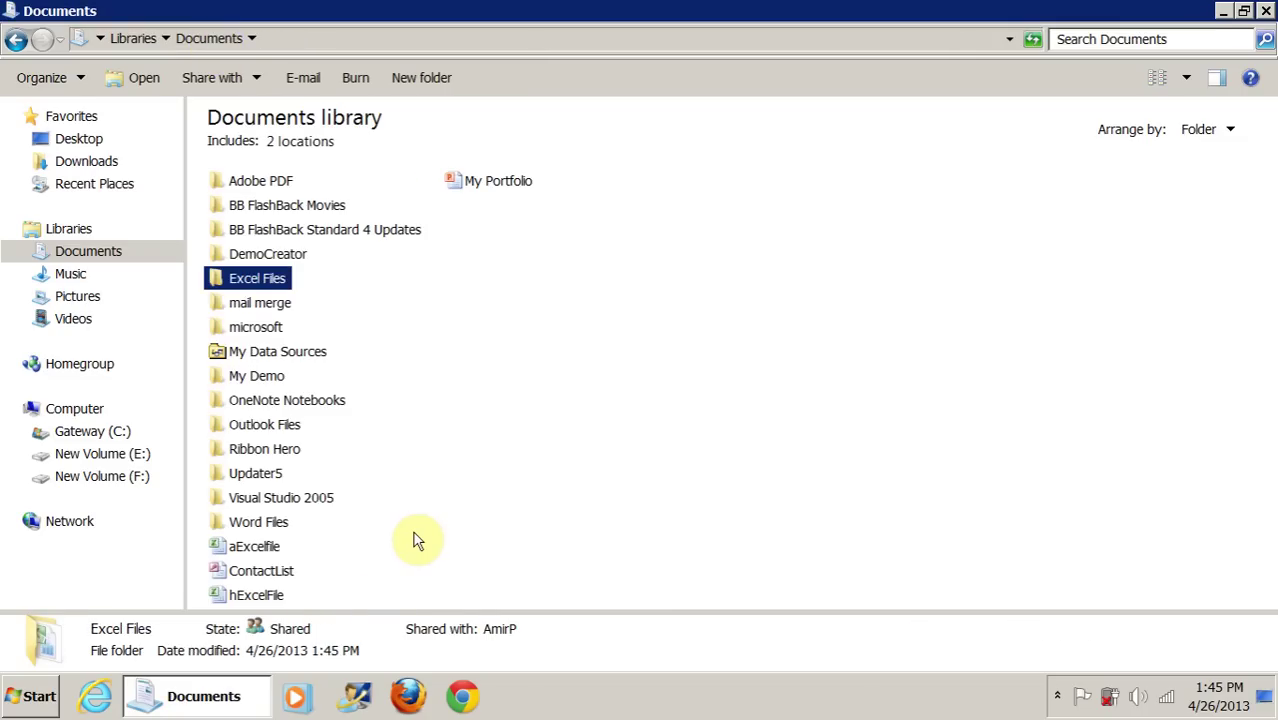
left_click(256, 552)
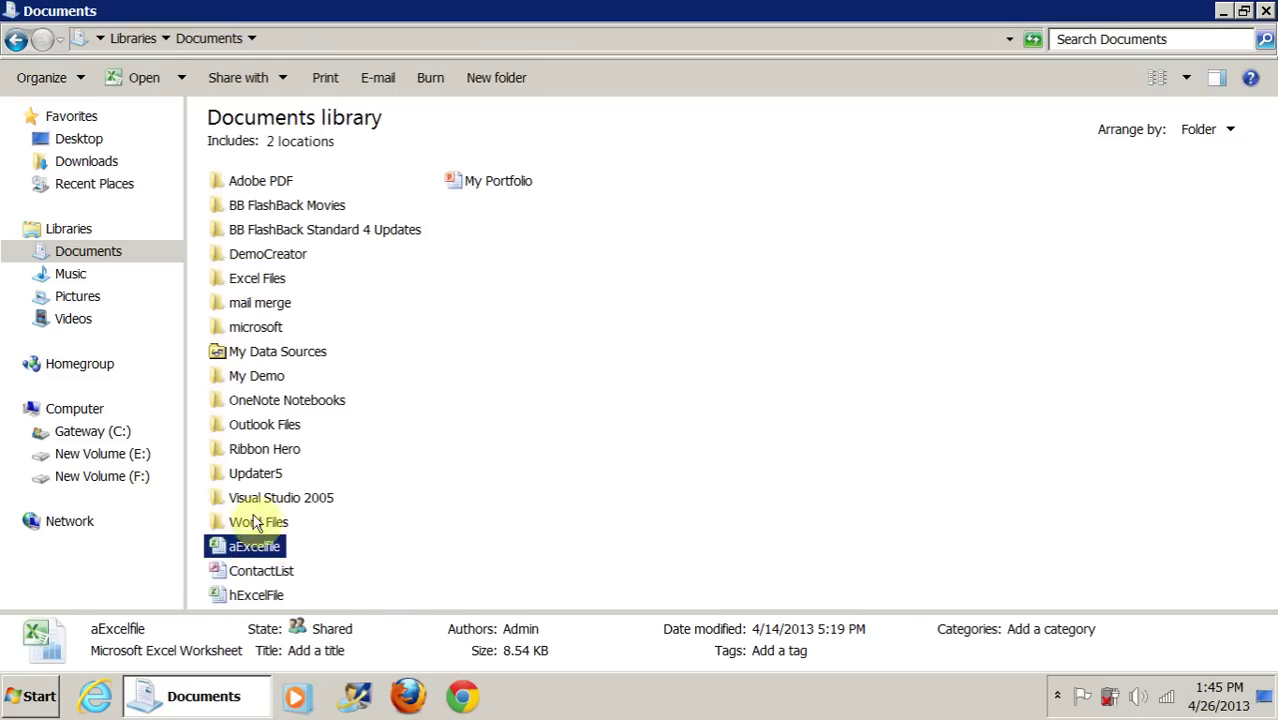
double_click(268, 280)
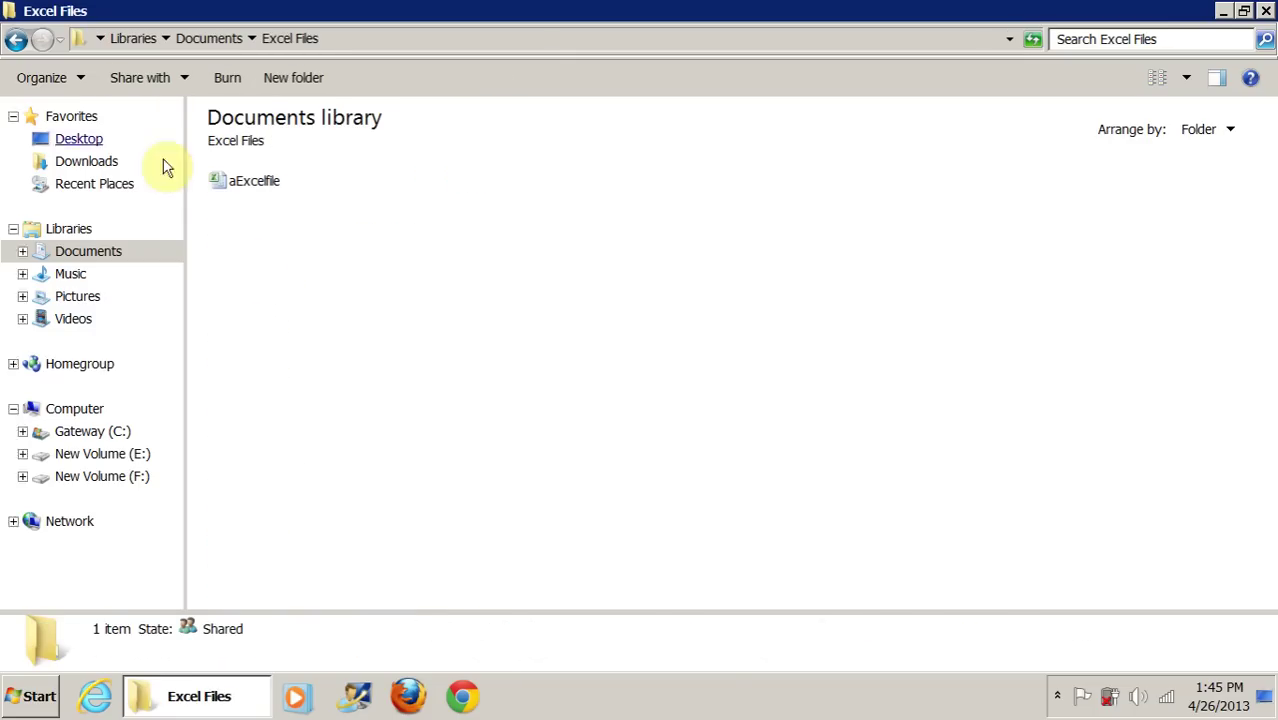
left_click(16, 39)
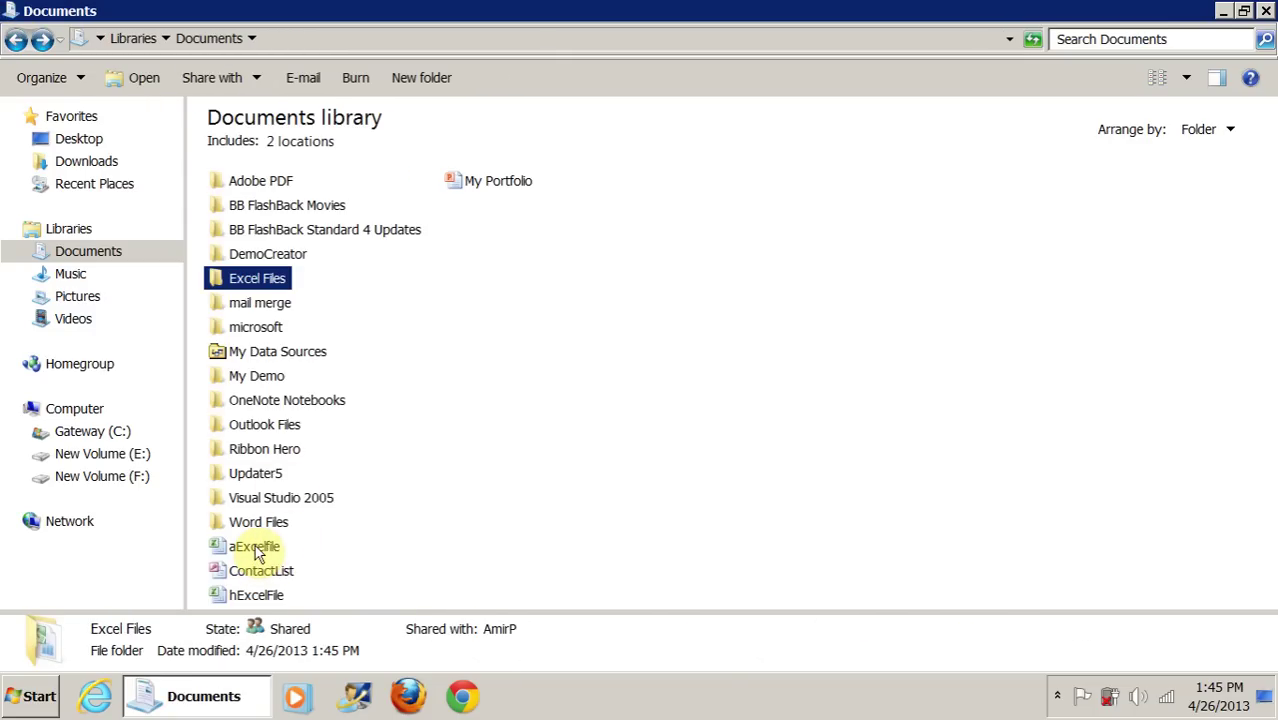
Cut hExcelFile from the Documents library, paste it into the Excel Files folder, and return to the library
right_click(265, 598)
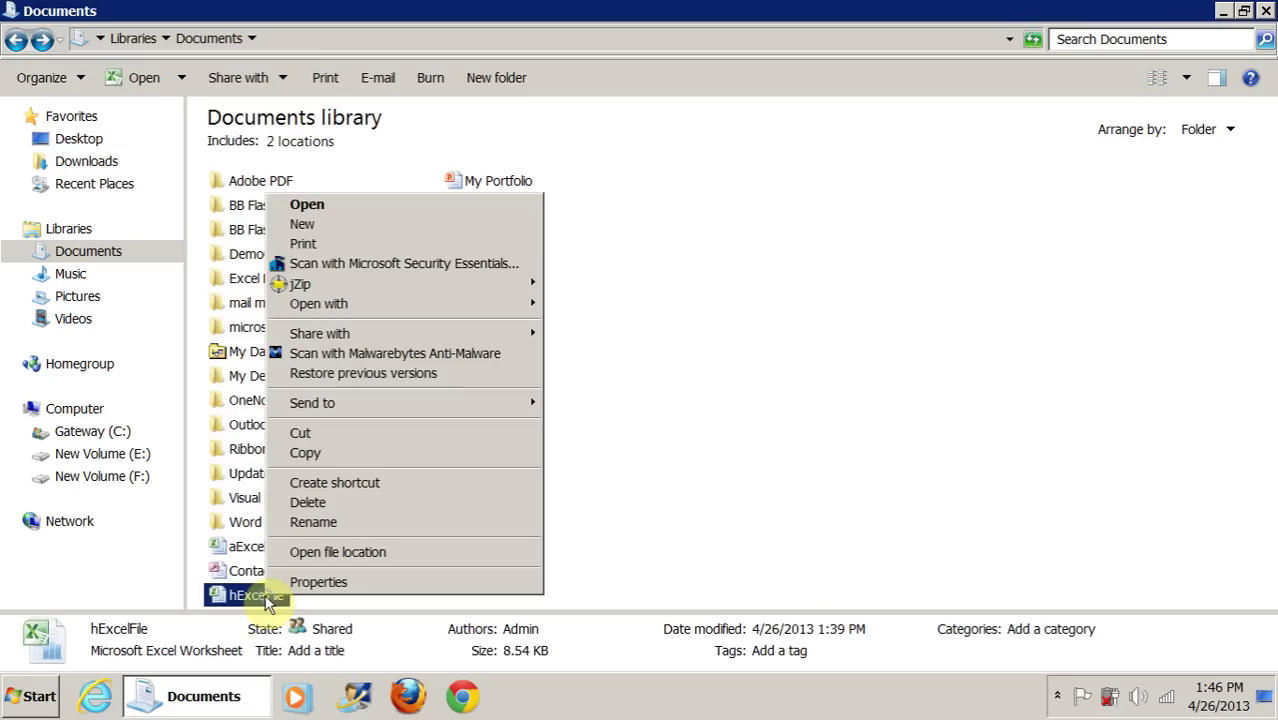
left_click(303, 434)
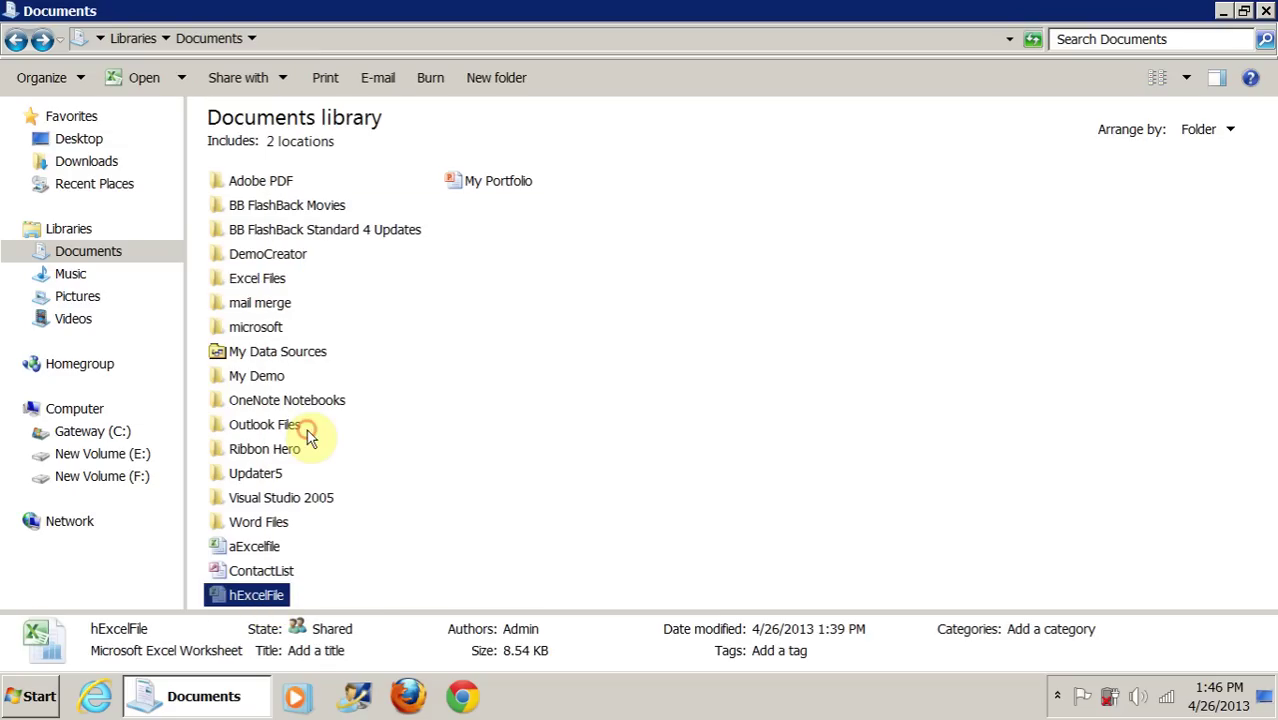
double_click(276, 280)
right_click(458, 428)
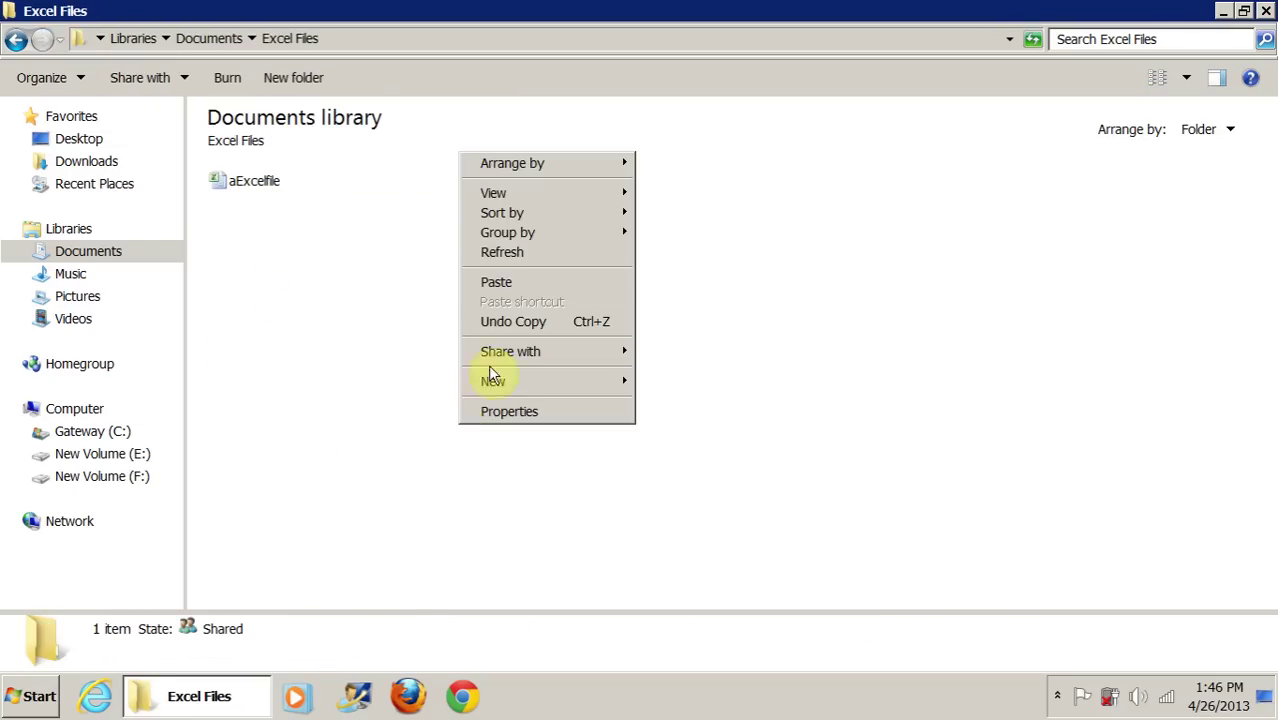
left_click(509, 286)
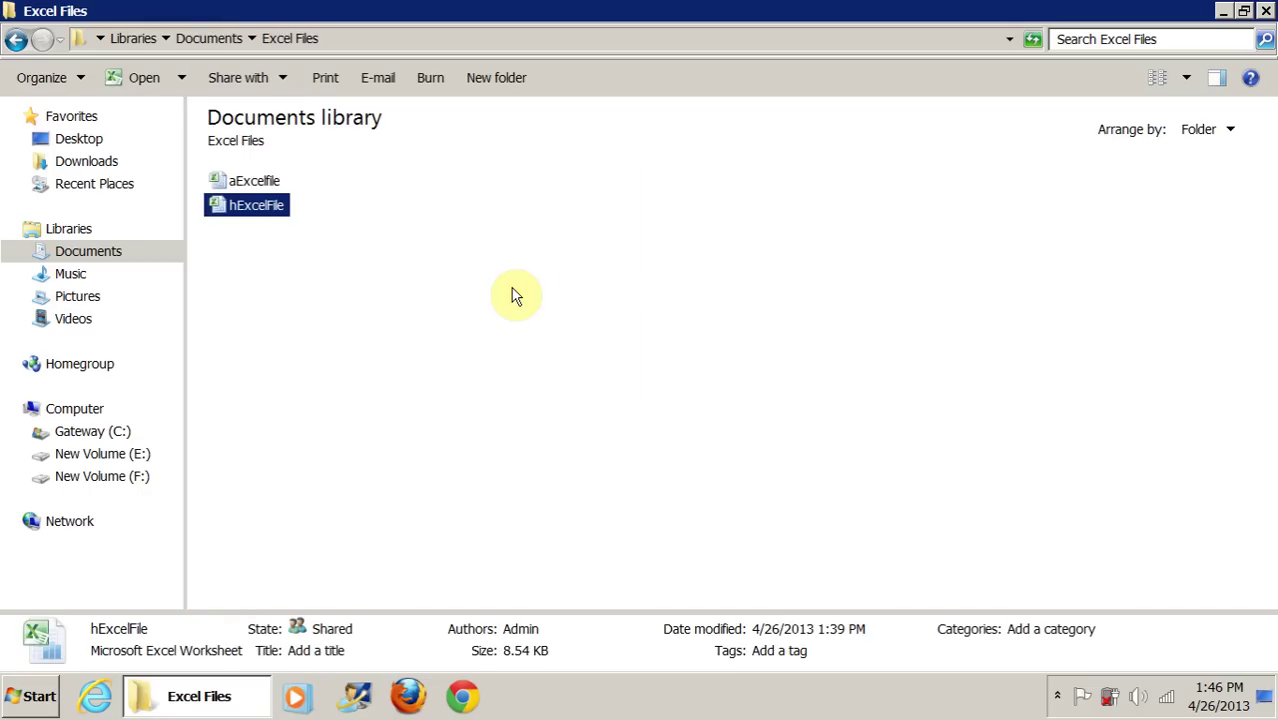
left_click(15, 38)
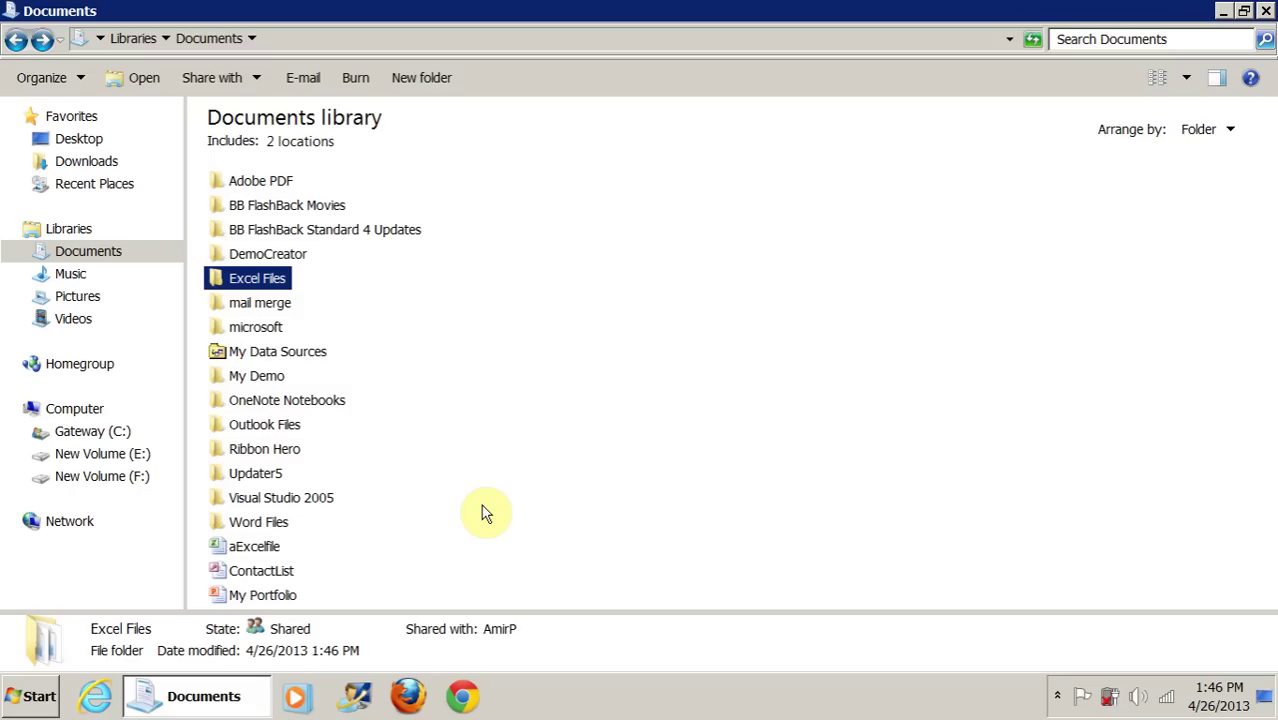
Open Sample Pictures in the Pictures library and try the List and Medium Icons views before settling on Large Icons
left_click(90, 297)
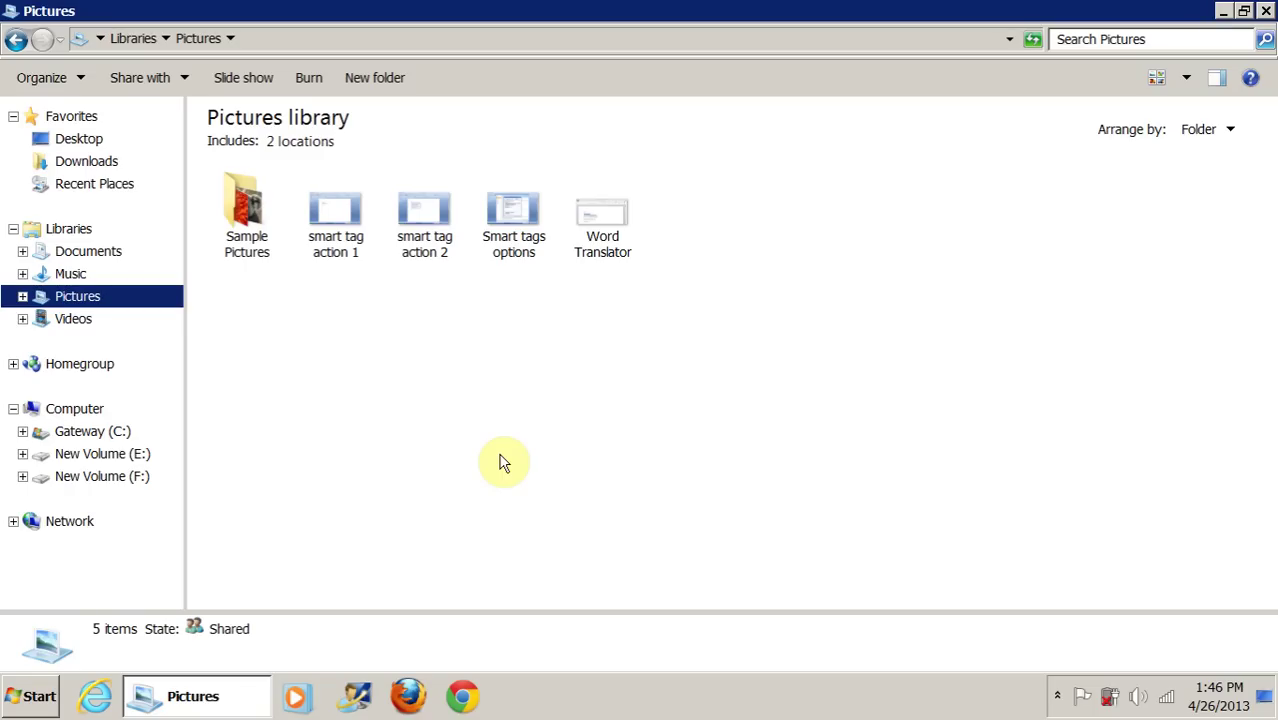
double_click(240, 226)
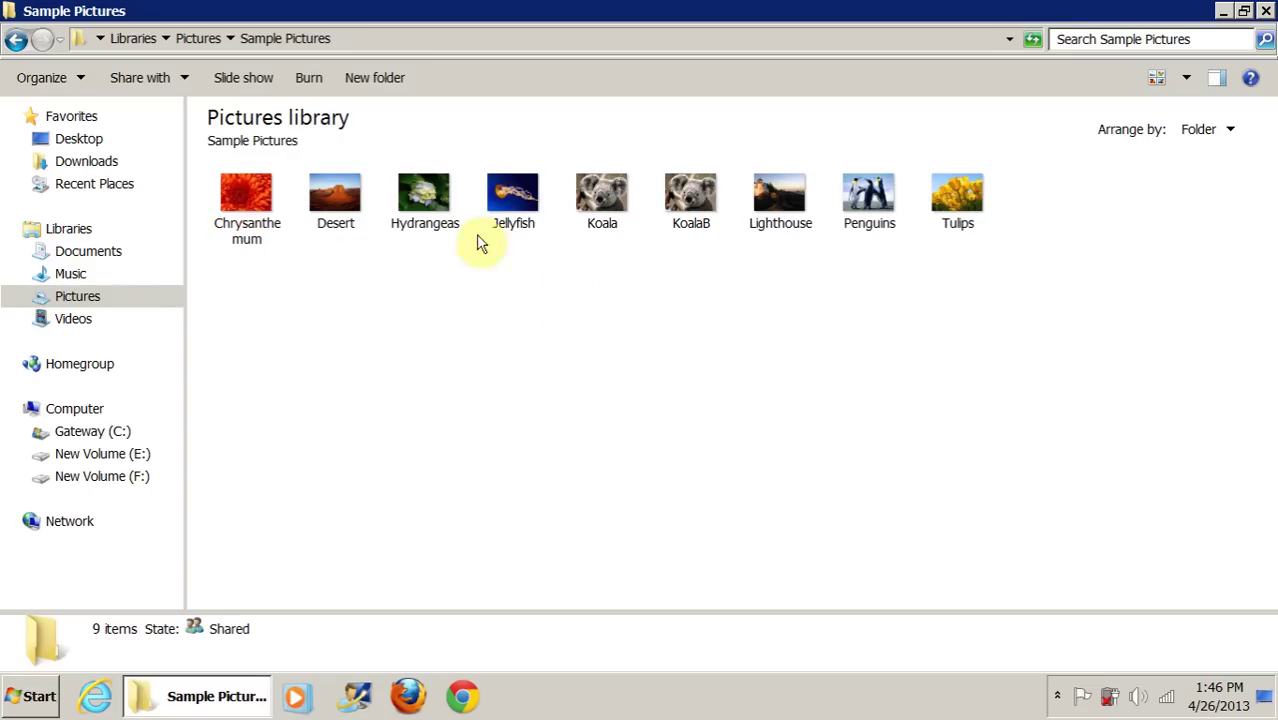
left_click(1188, 78)
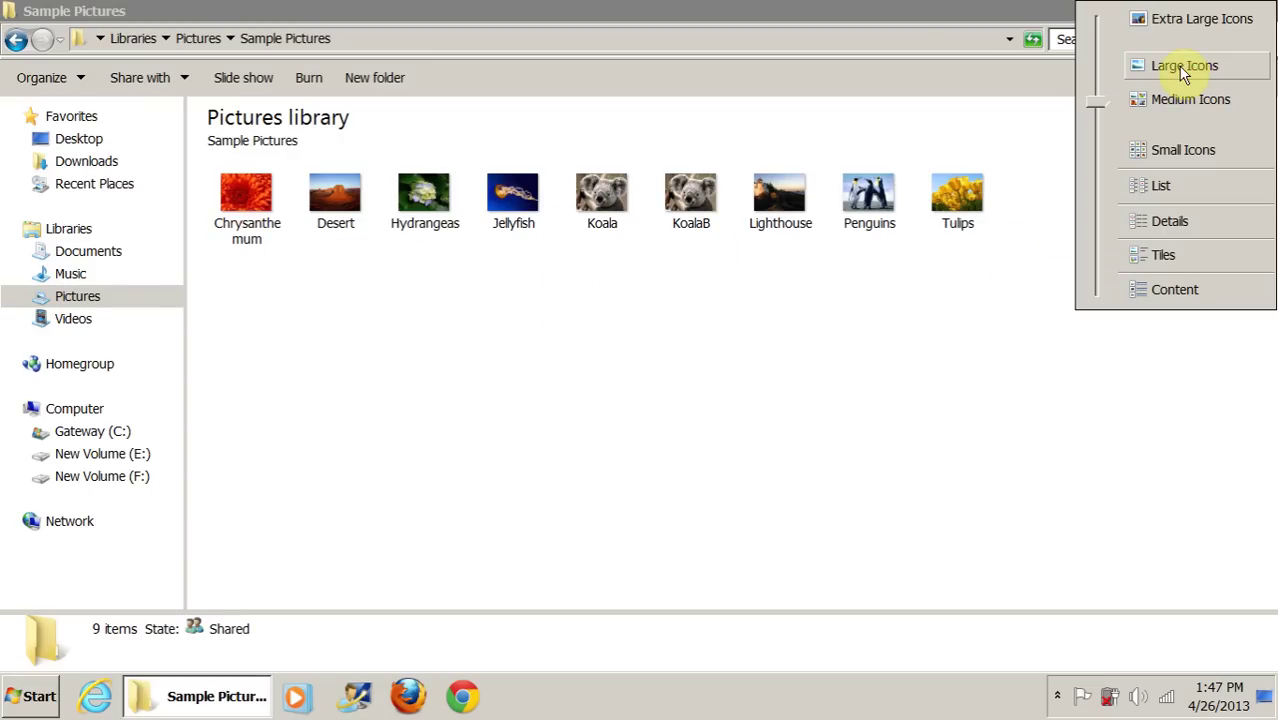
left_click(1162, 187)
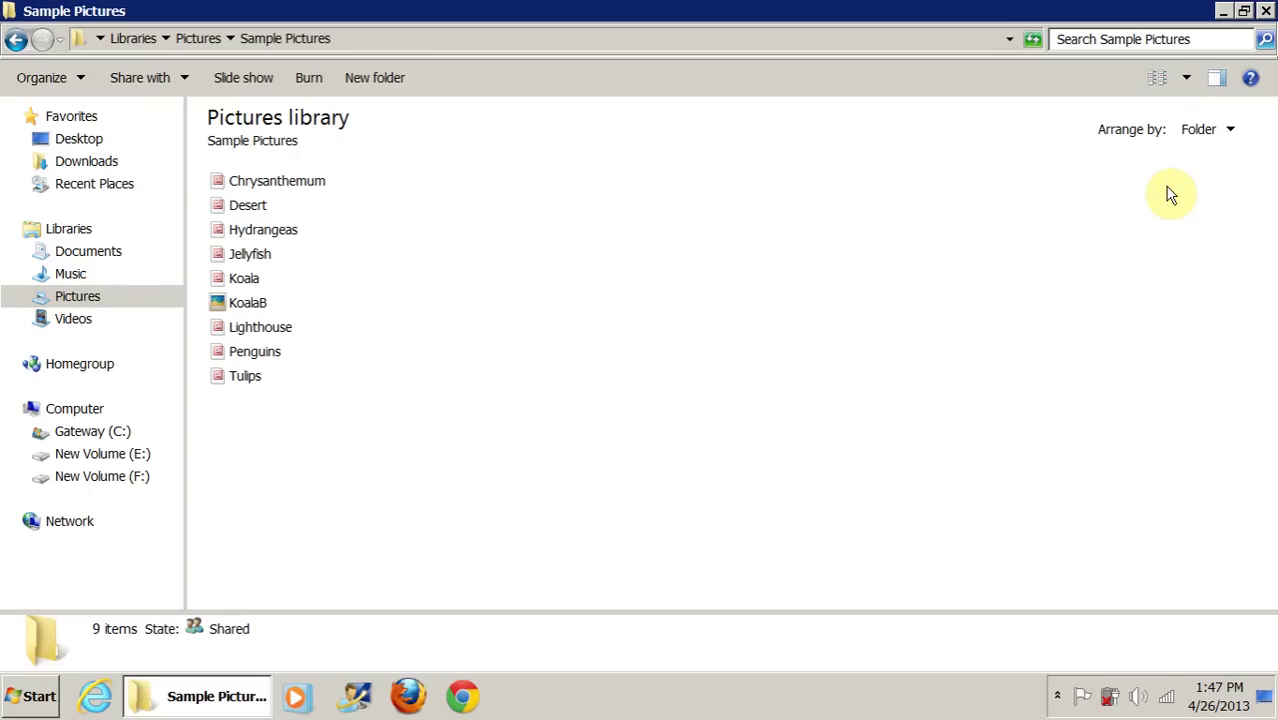
left_click(1186, 77)
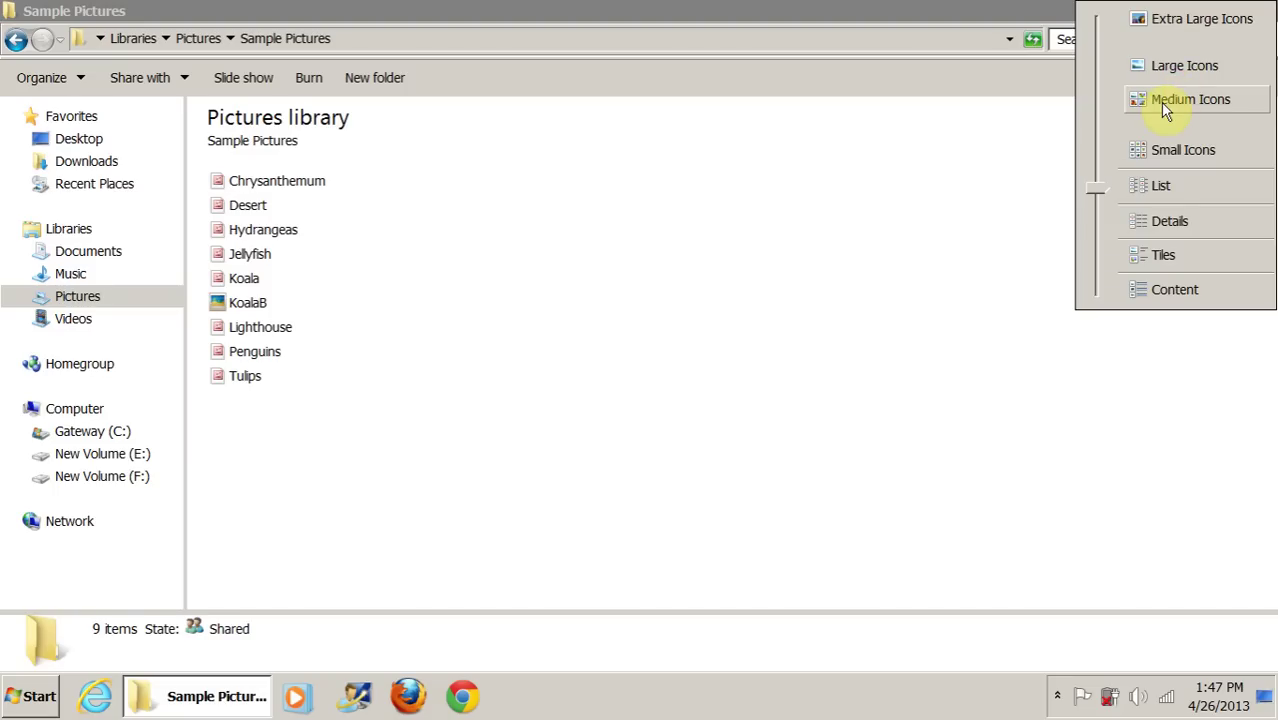
left_click(1160, 102)
left_click(1186, 78)
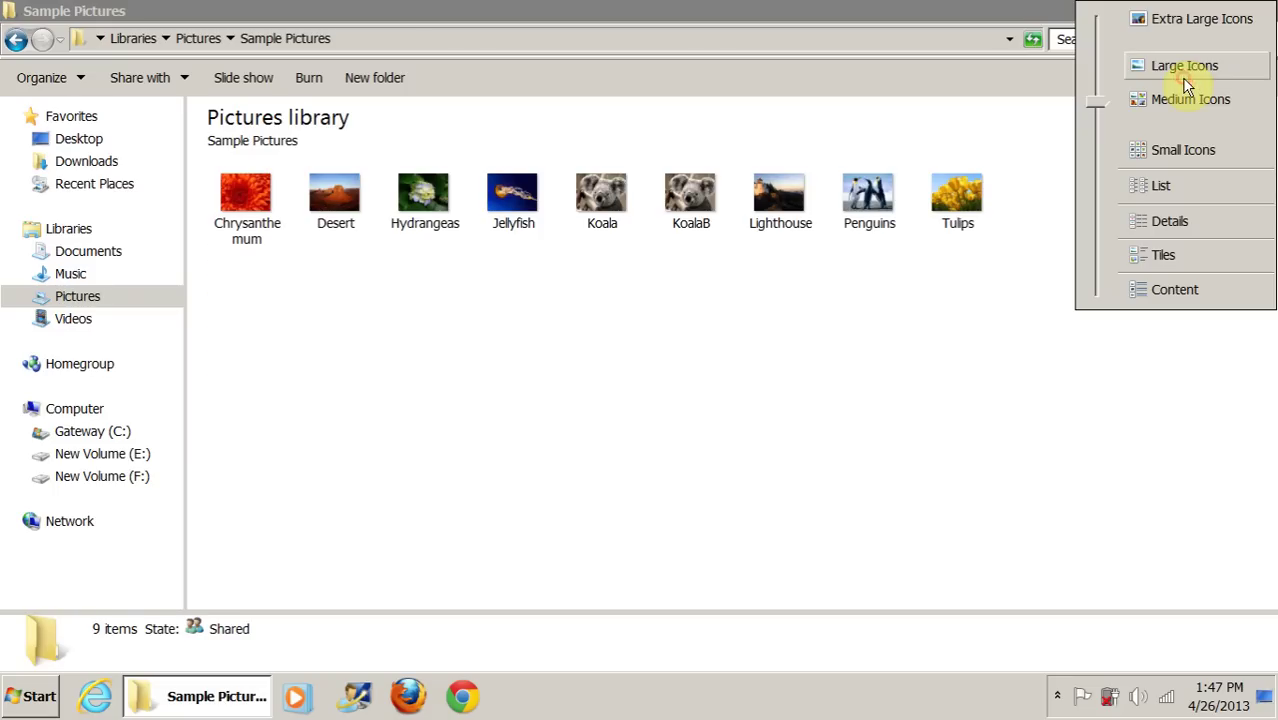
left_click(1178, 74)
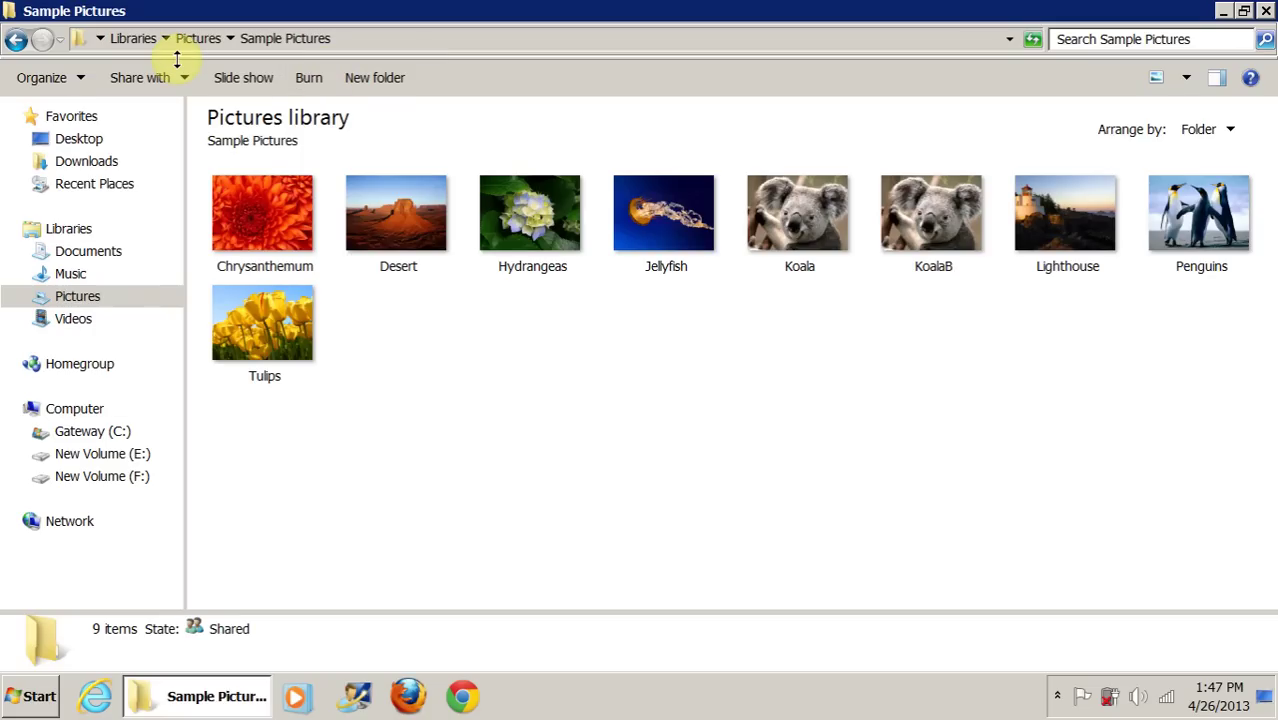
Show the Documents library as Medium Icons and switch it back to the List view
left_click(90, 257)
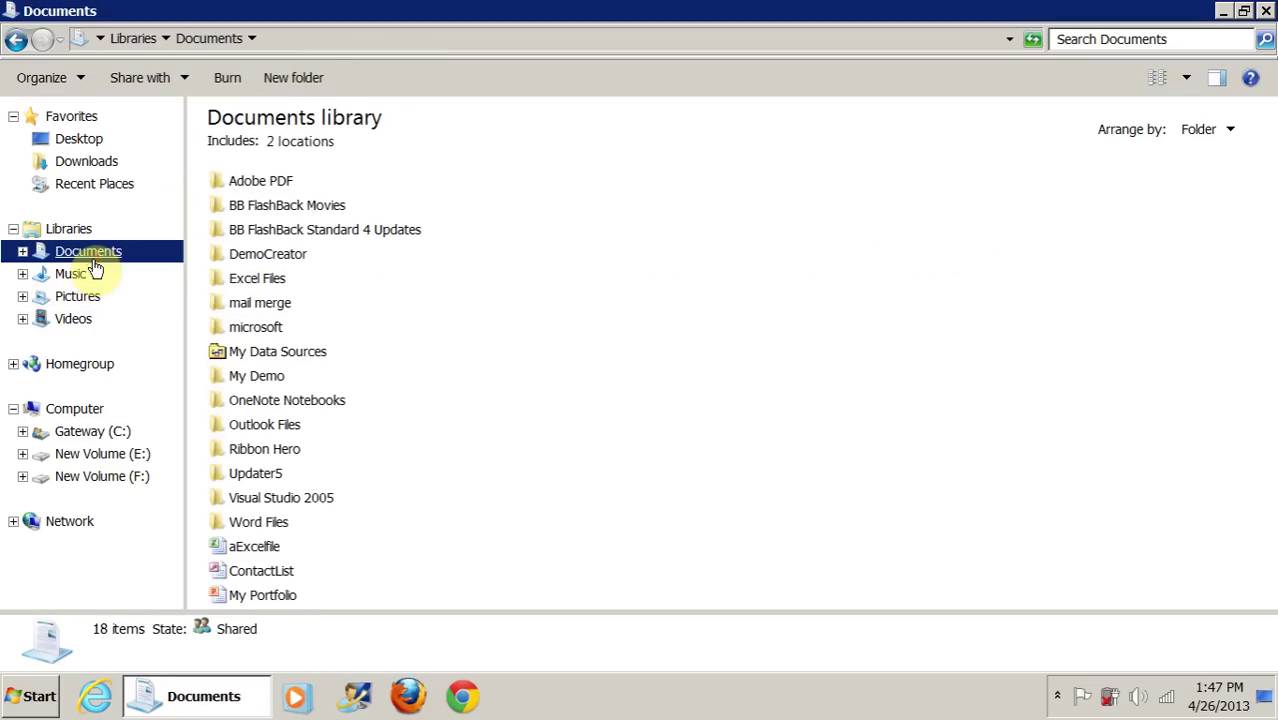
left_click(1188, 80)
left_click(1190, 99)
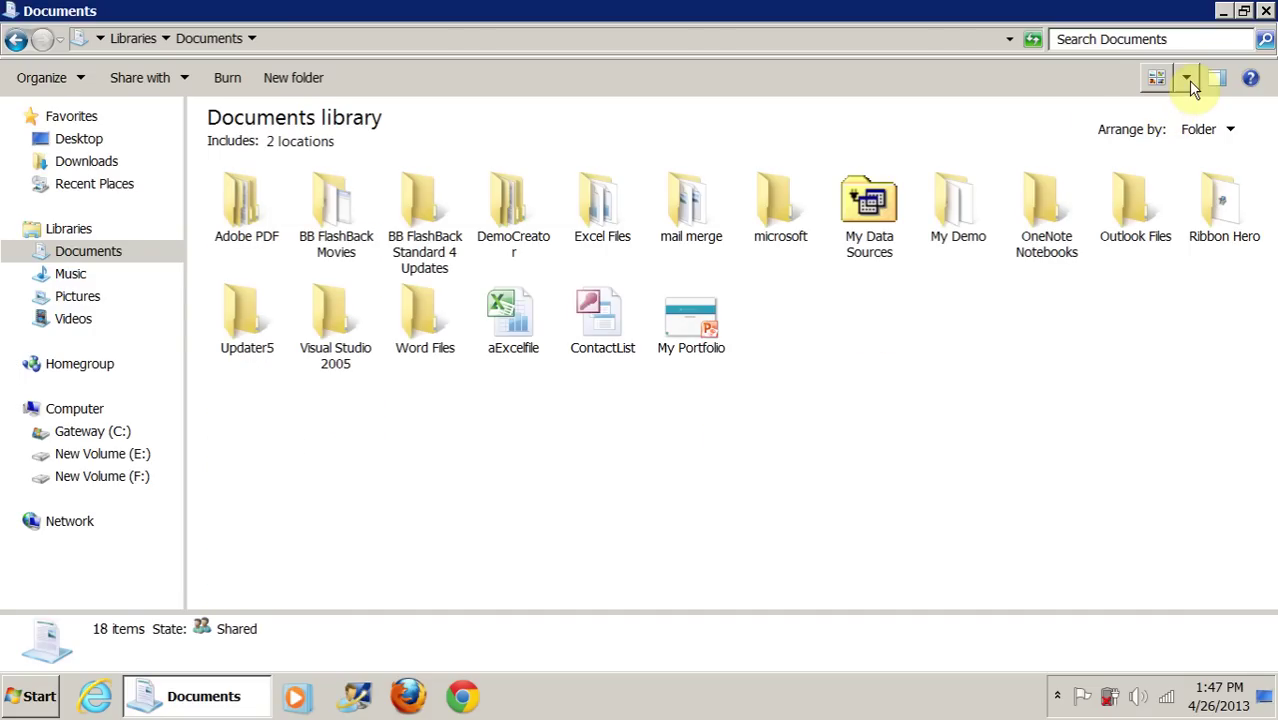
left_click(1188, 80)
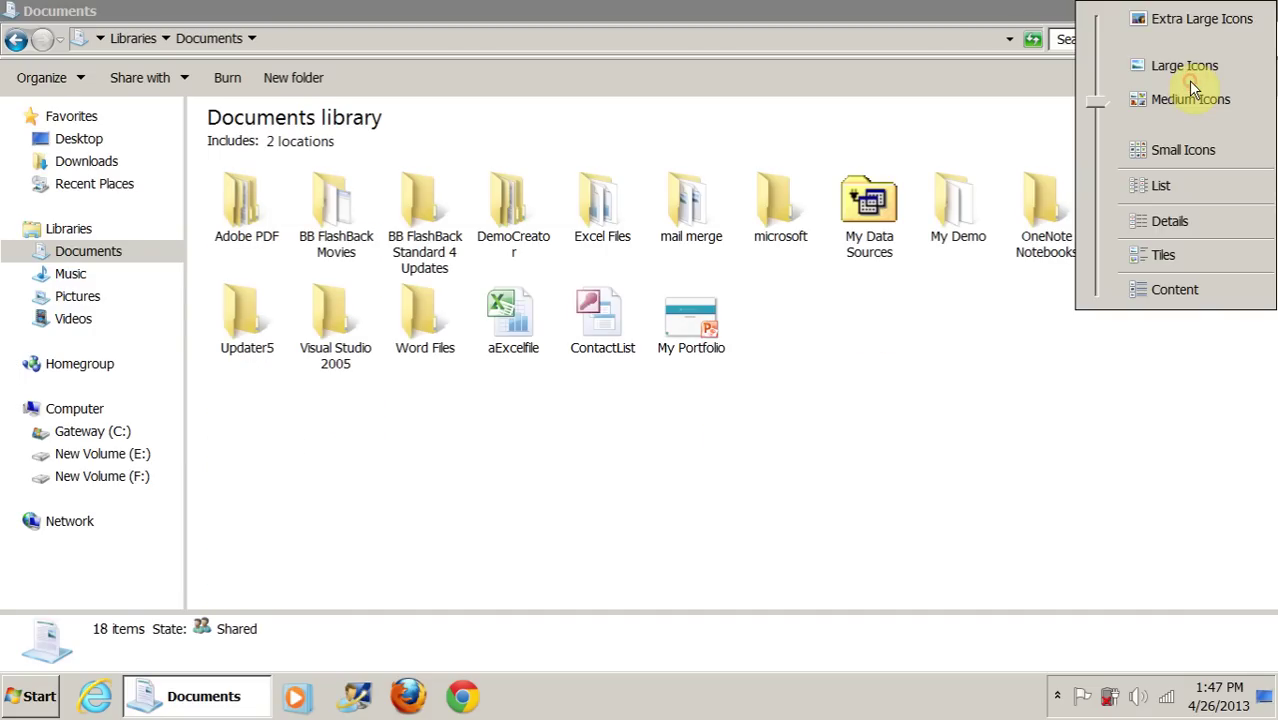
left_click(1158, 187)
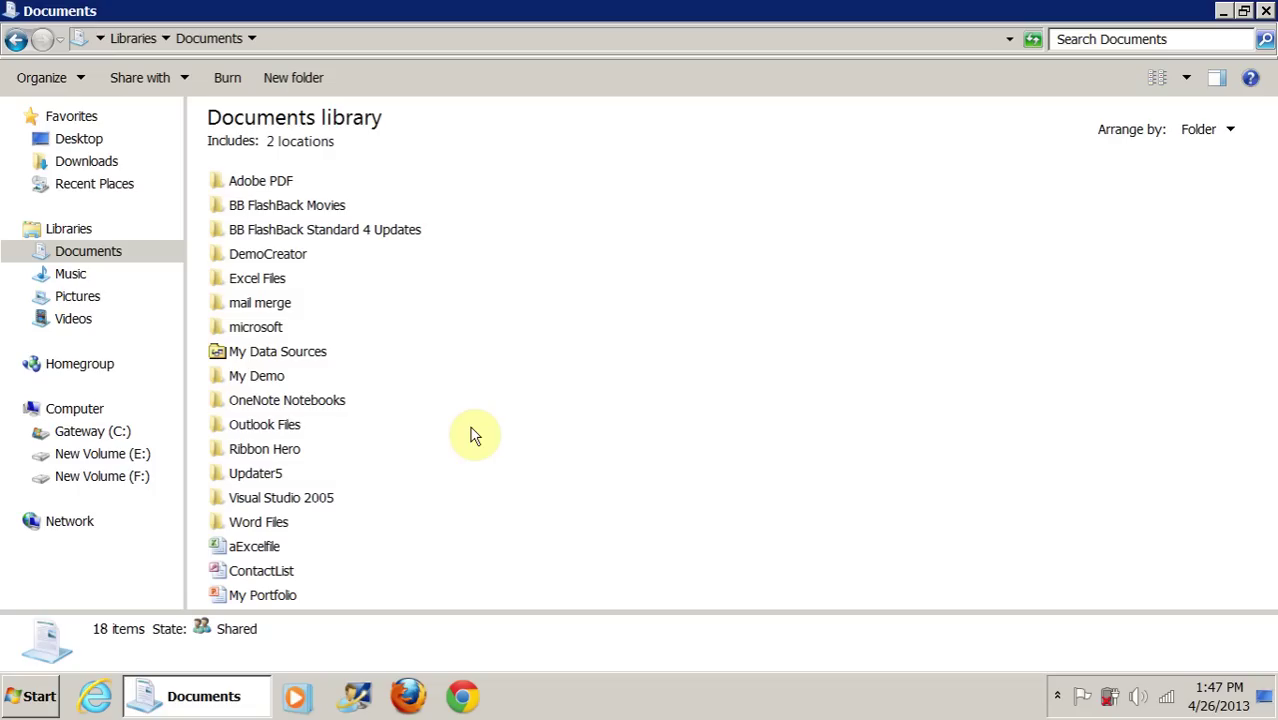
Close the Documents window, search the programs for "word" and launch Microsoft Word
left_click(1267, 11)
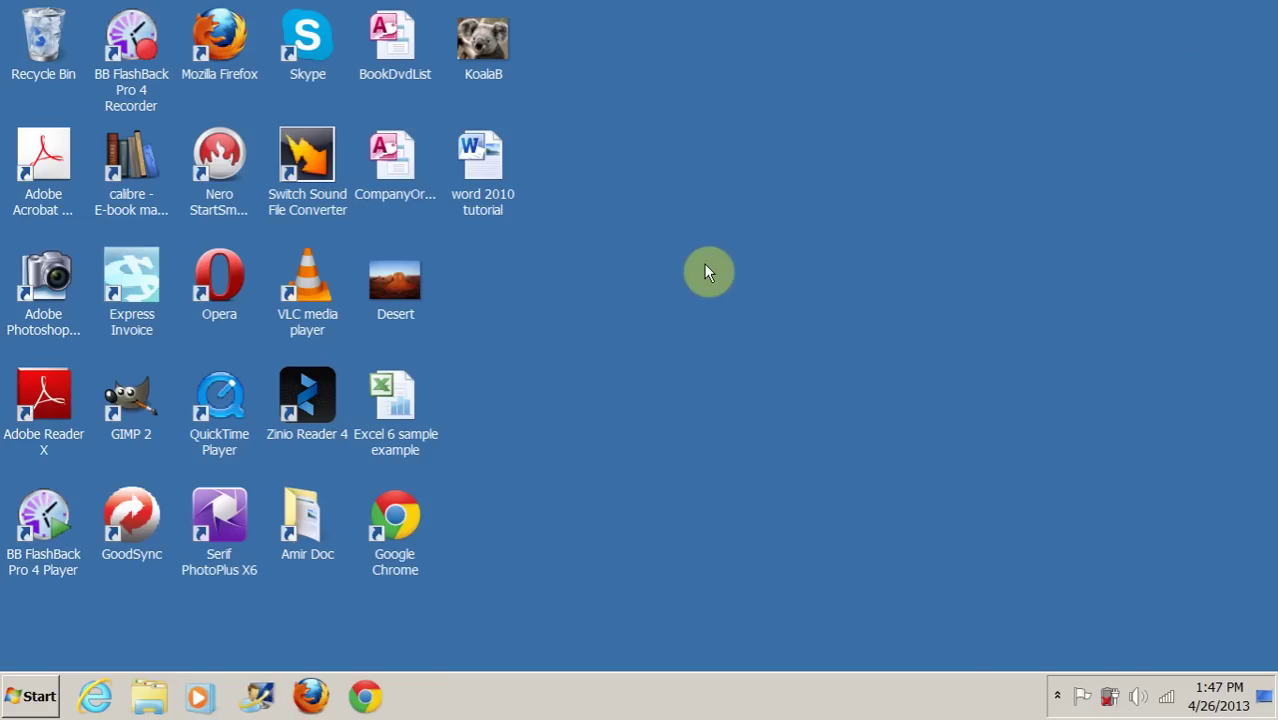
left_click(36, 700)
type("word")
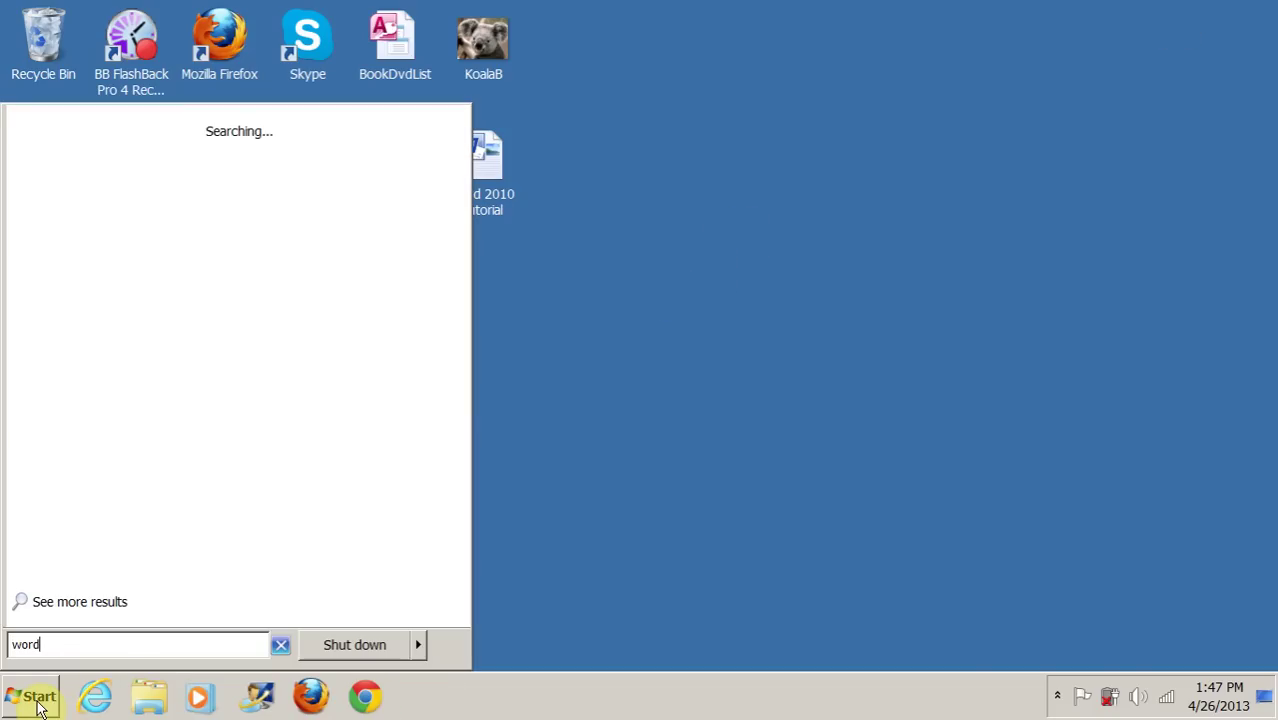
left_click(160, 152)
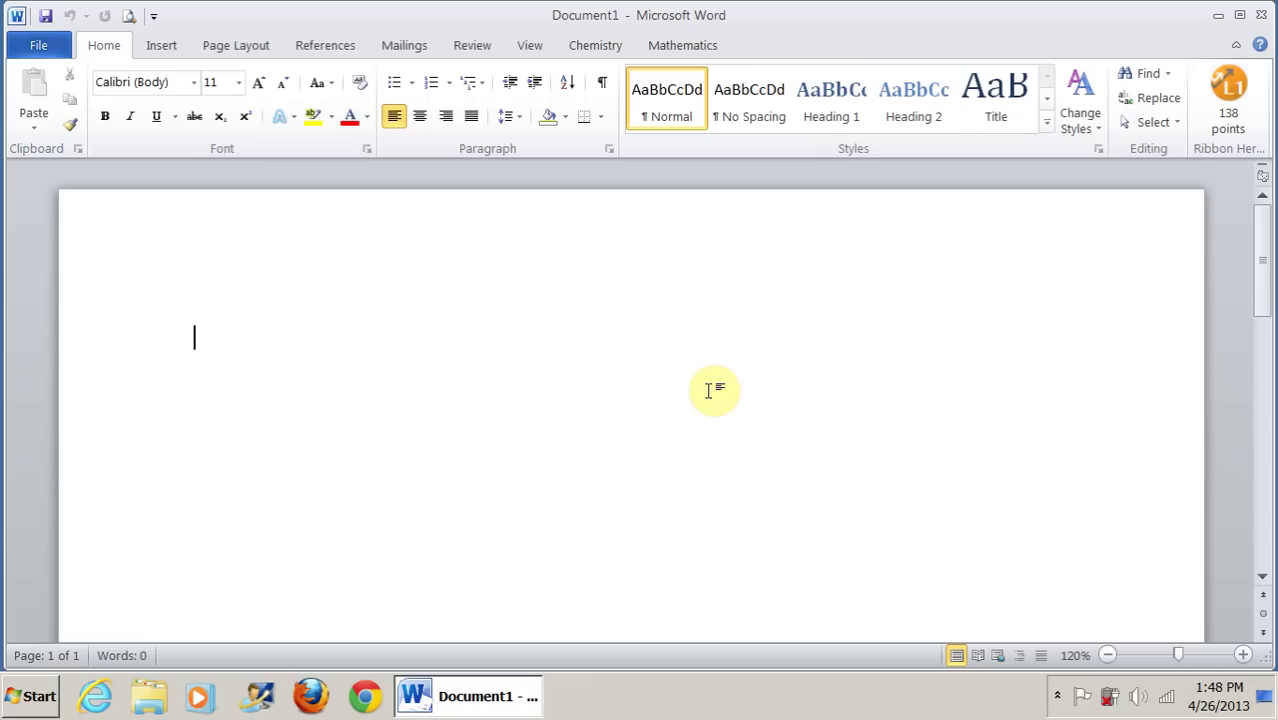
Write the line "This is my test word file." in the blank document and start a new paragraph
type("Thisi")
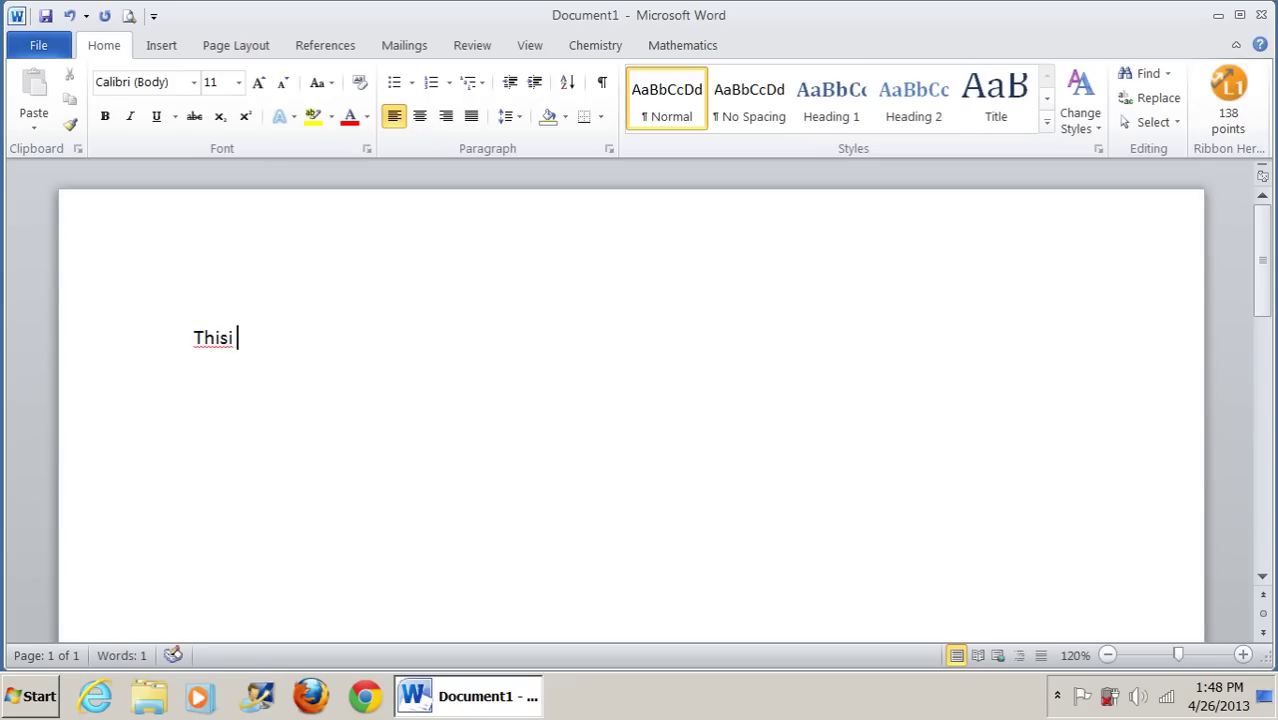
key("BackSpace")
type("is my test wor")
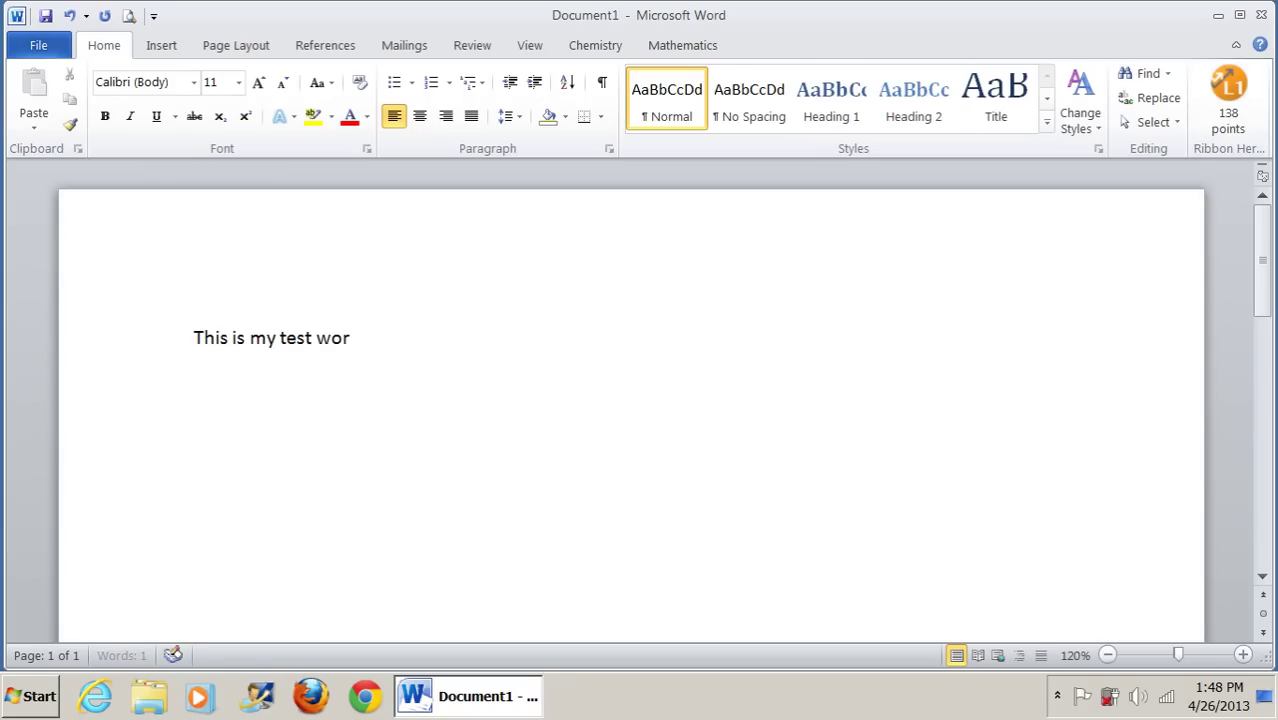
type("d file.")
key("Return")
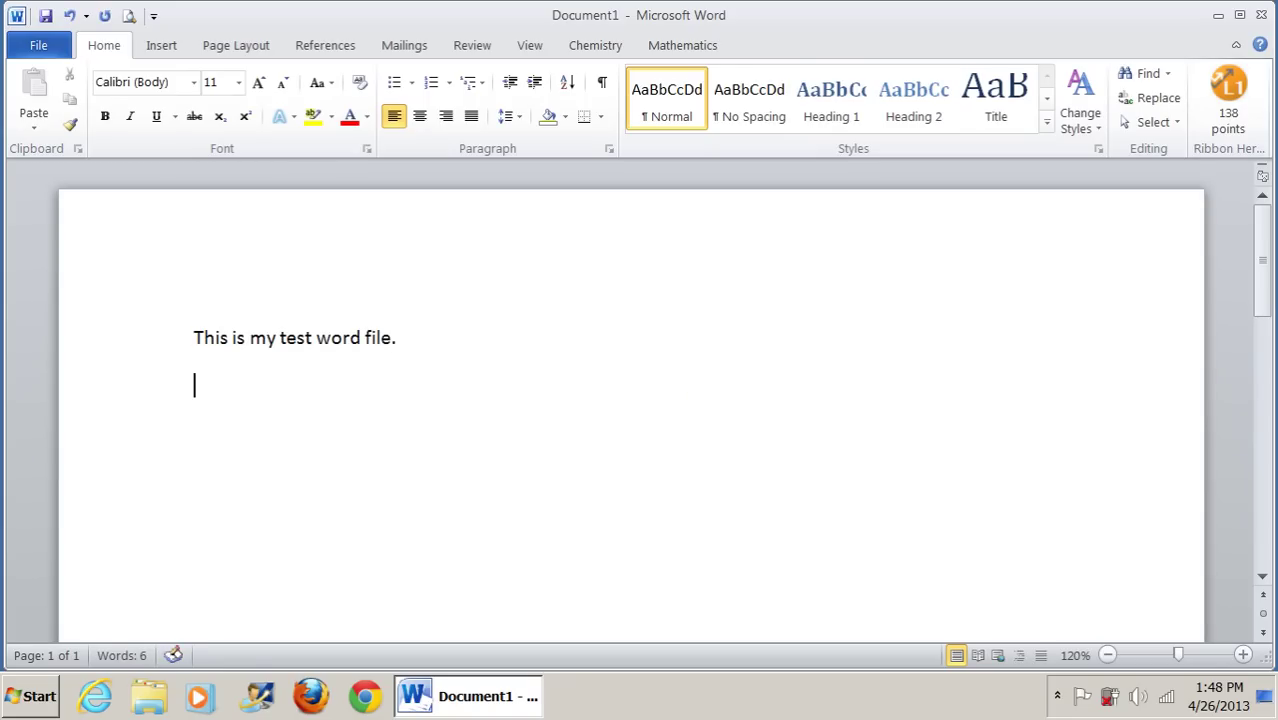
Start saving the document, choose the Word Files folder as the location, and select the suggested file name for editing
left_click(48, 44)
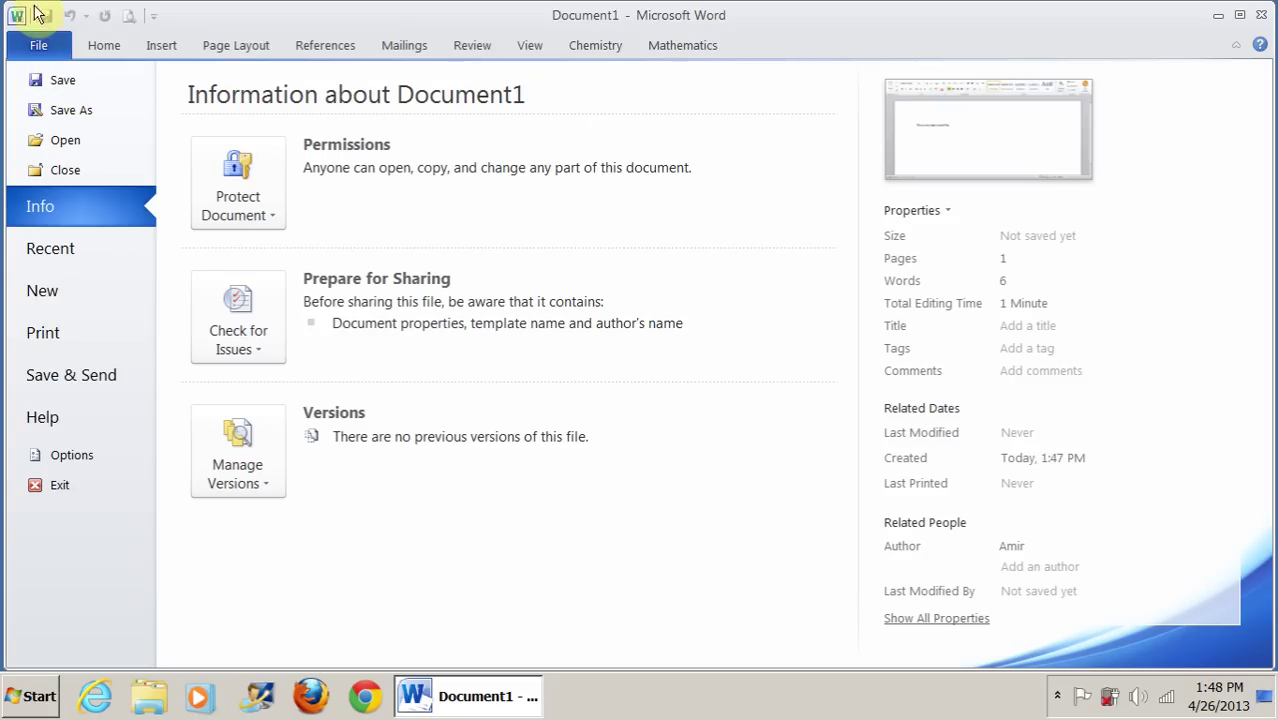
left_click(63, 80)
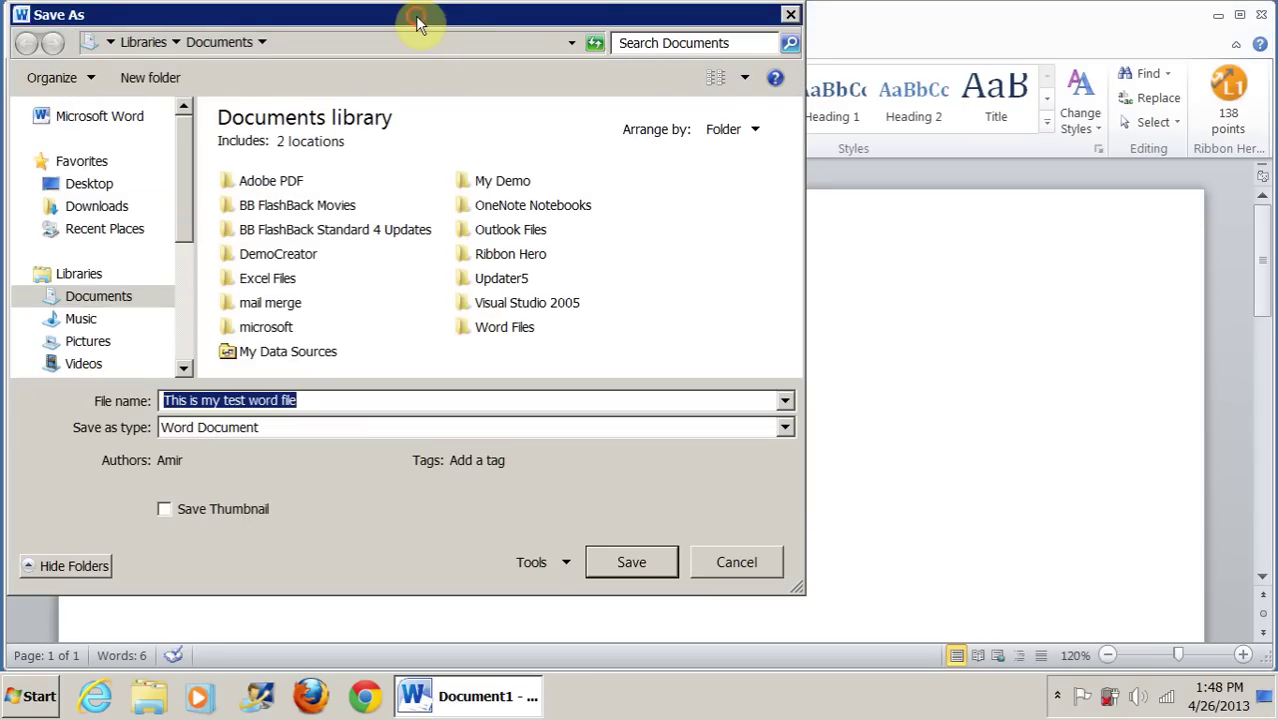
left_click_drag(418, 22, 595, 66)
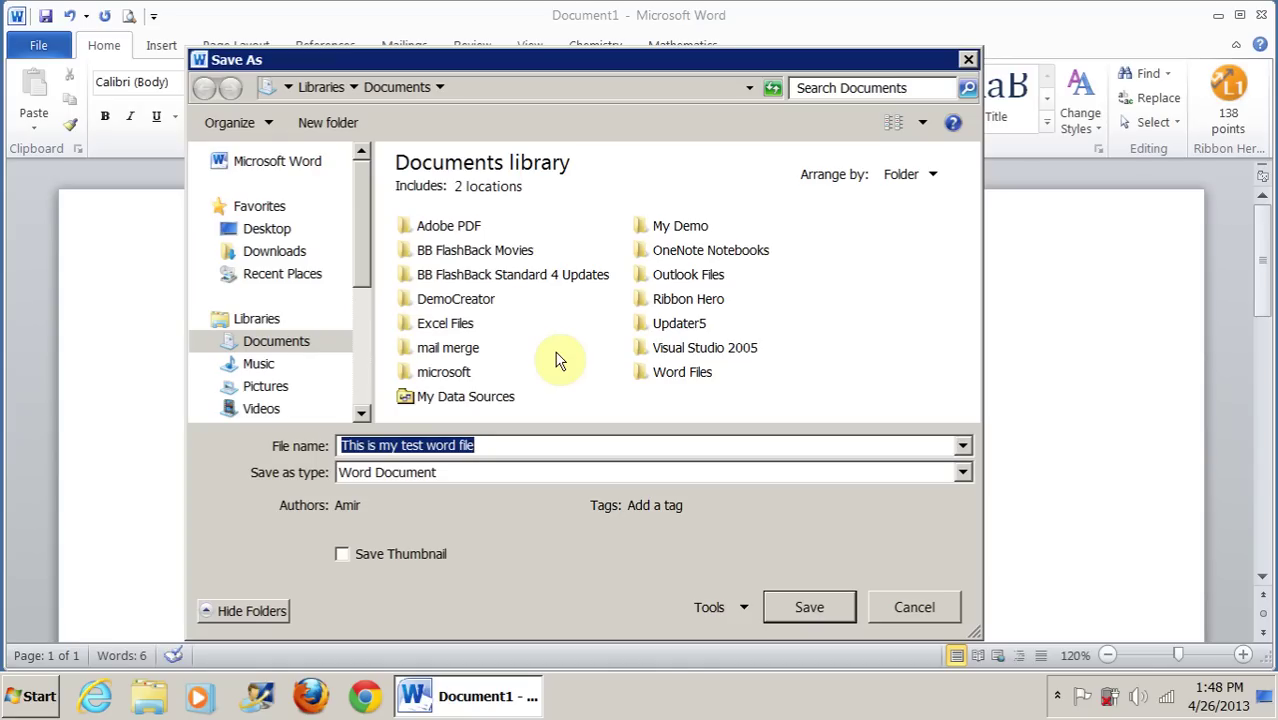
left_click(688, 380)
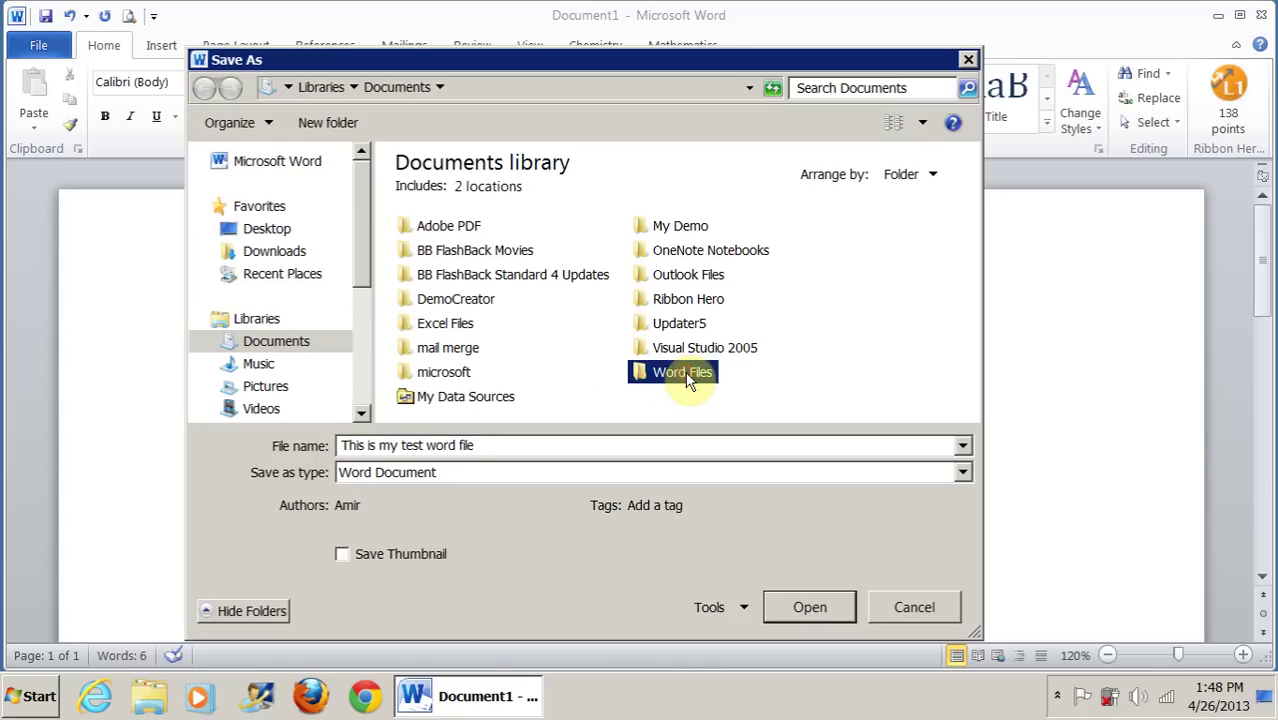
double_click(682, 378)
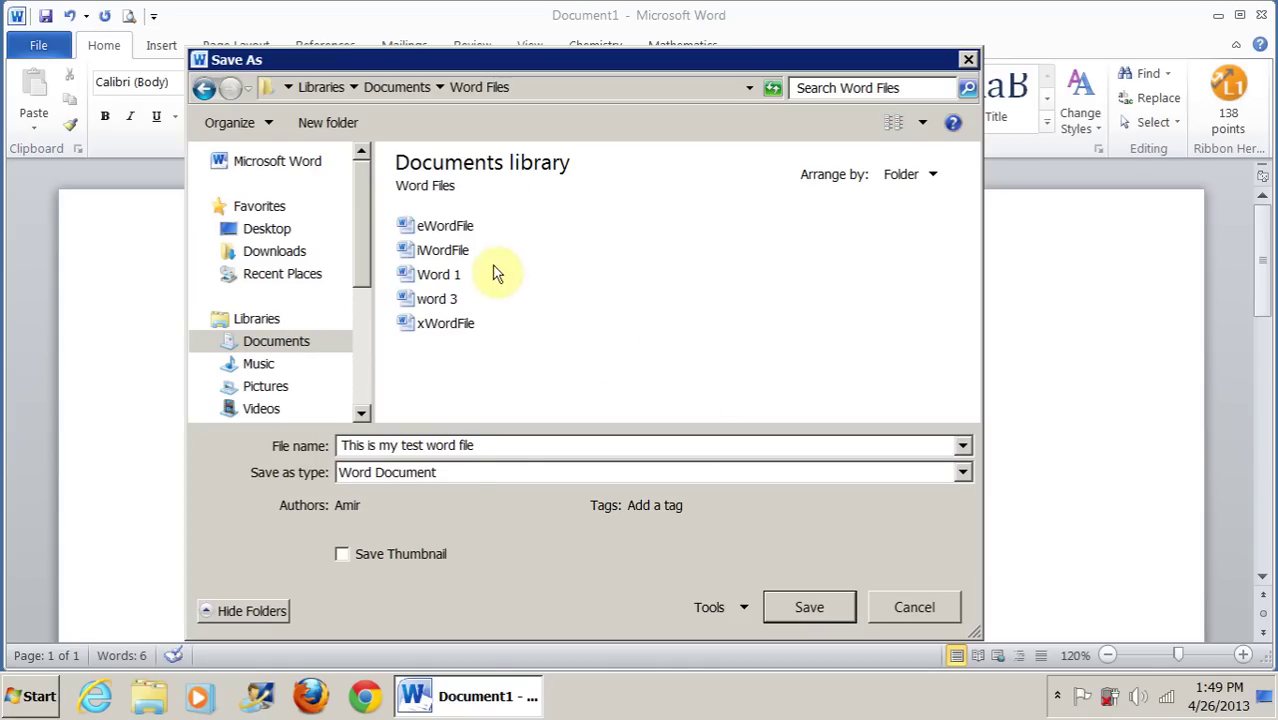
left_click_drag(505, 445, 259, 470)
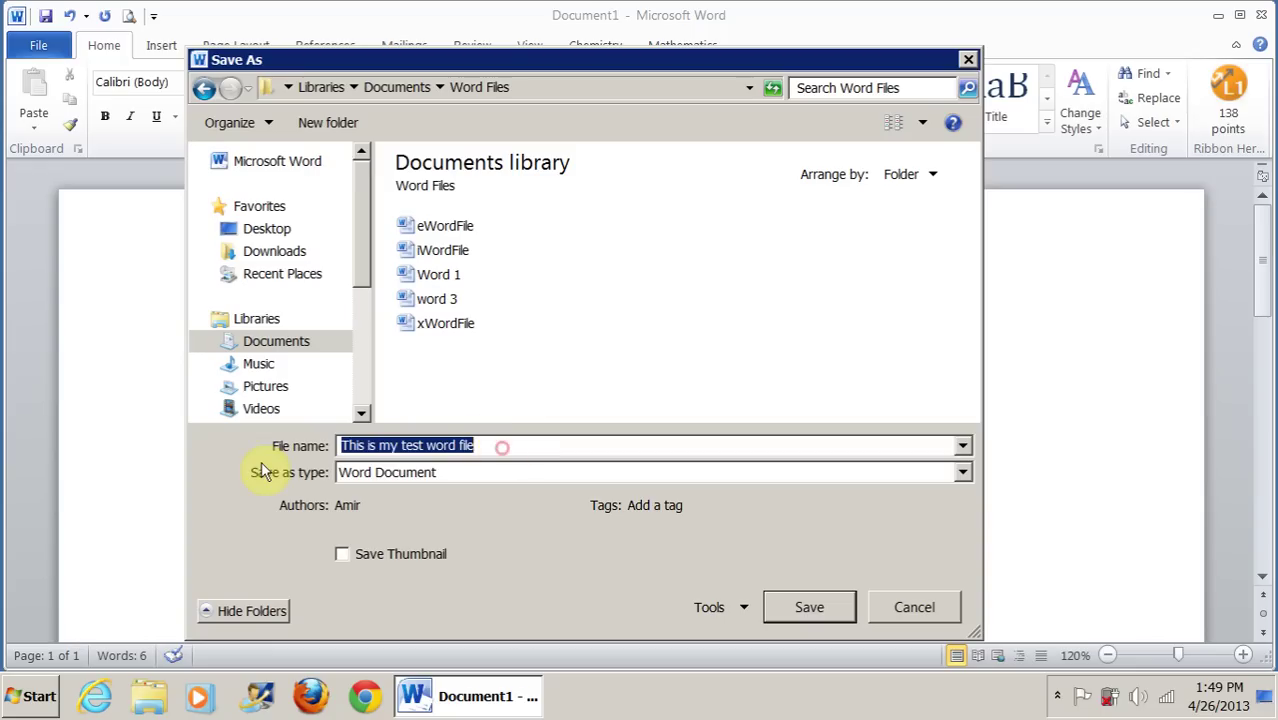
Create a folder named "Test Word Files" in the Documents library and open it as the save location
left_click(403, 86)
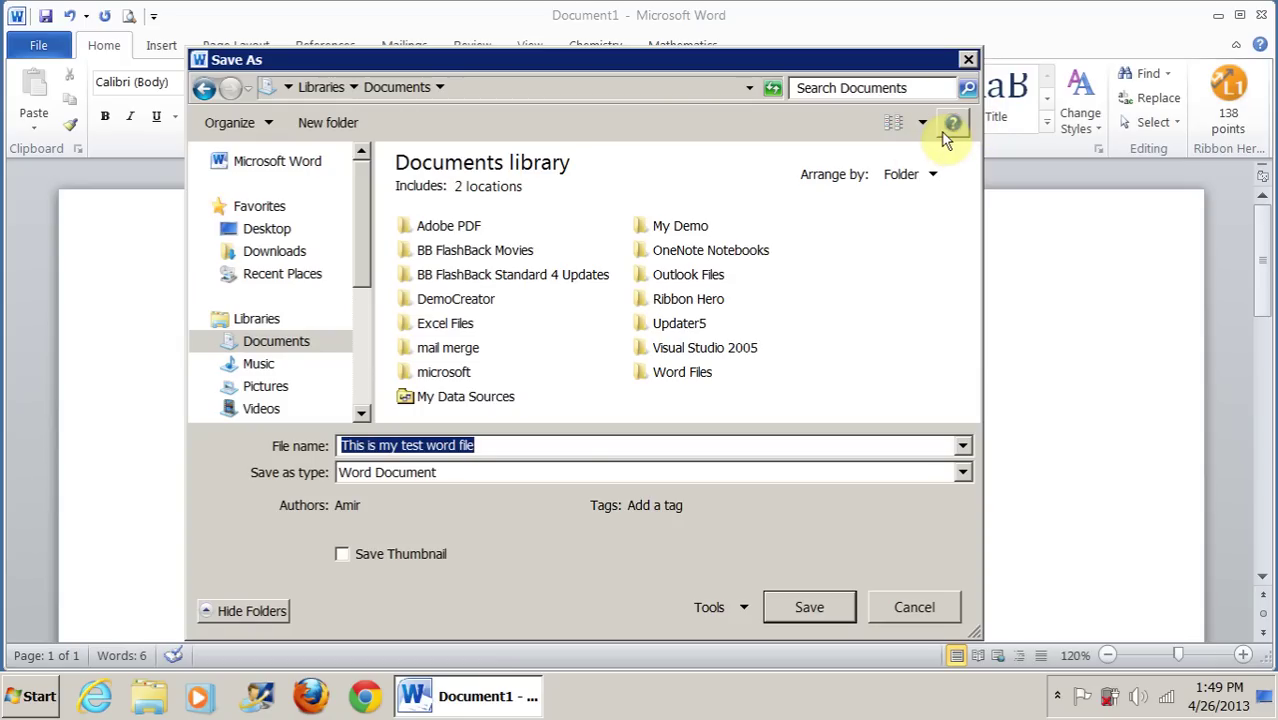
right_click(838, 390)
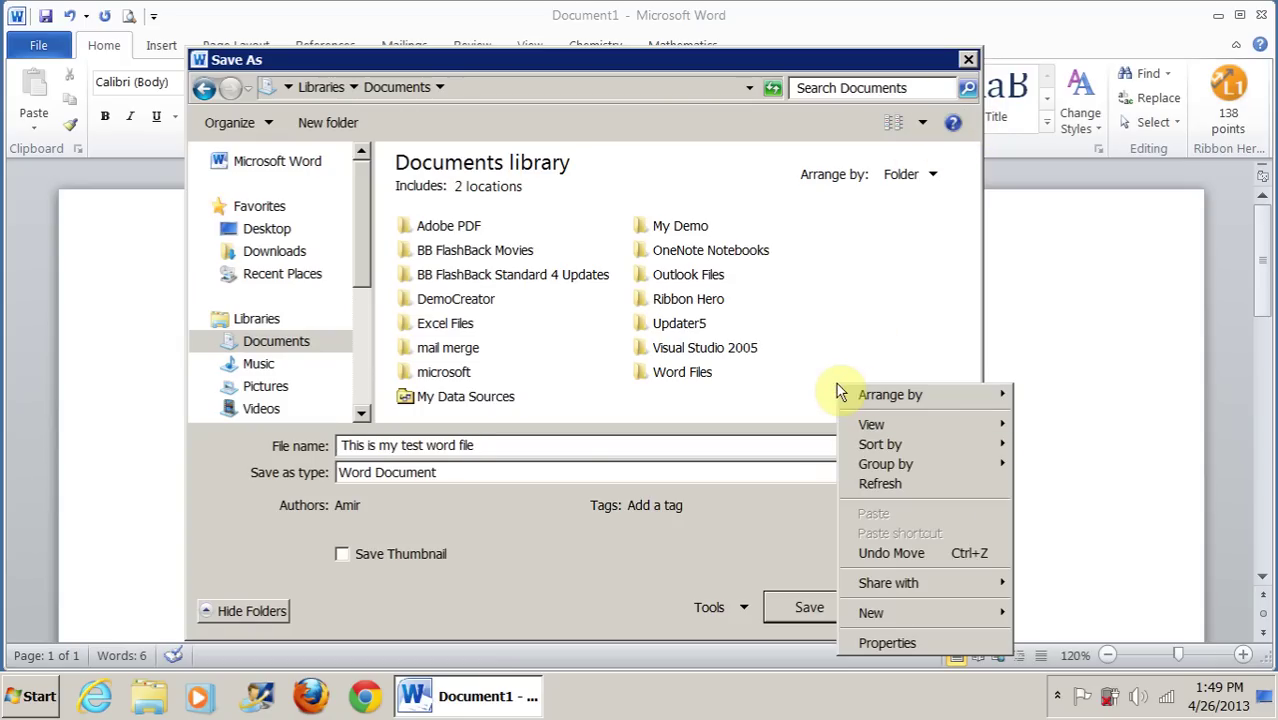
mouse_move(895, 611)
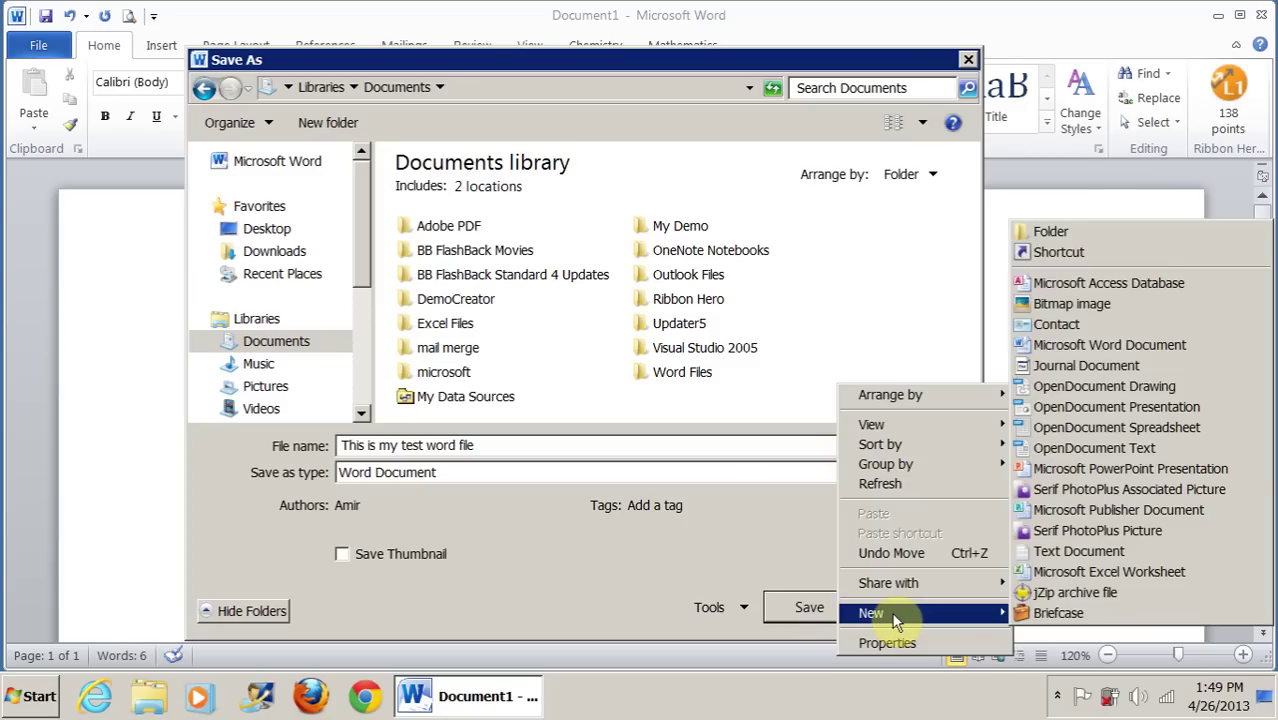
left_click(1037, 235)
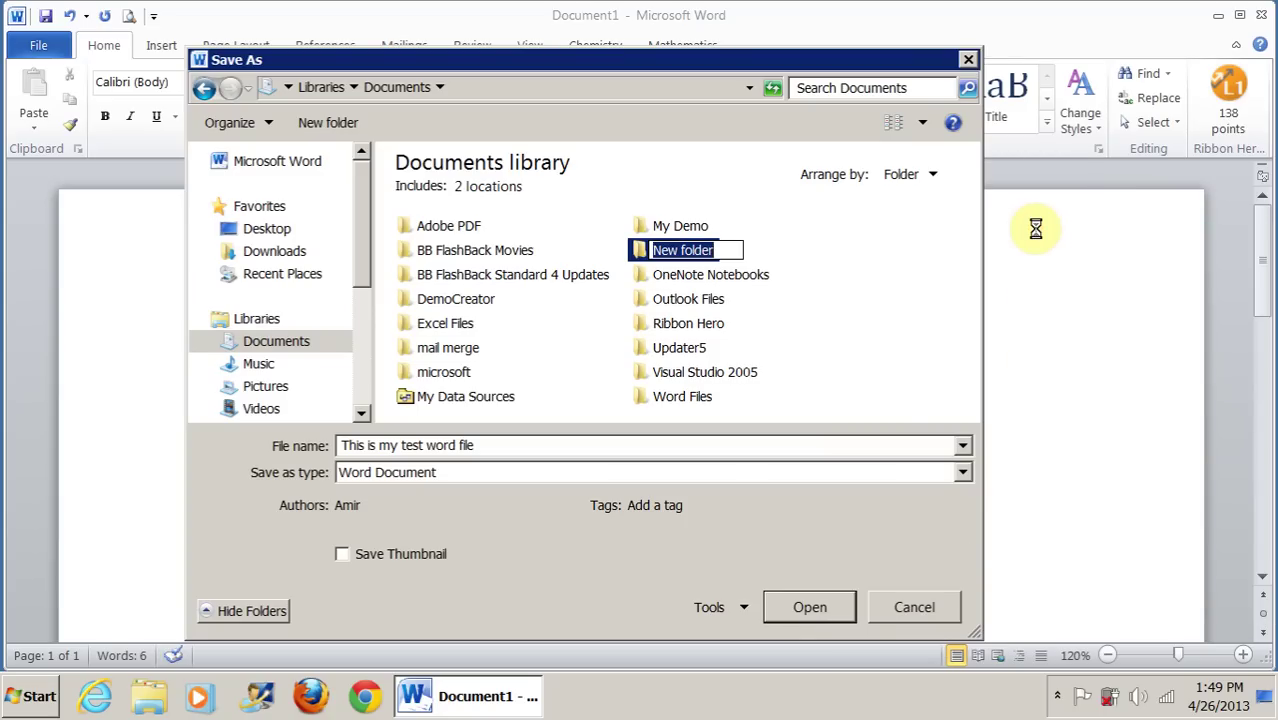
type("Test Word Files")
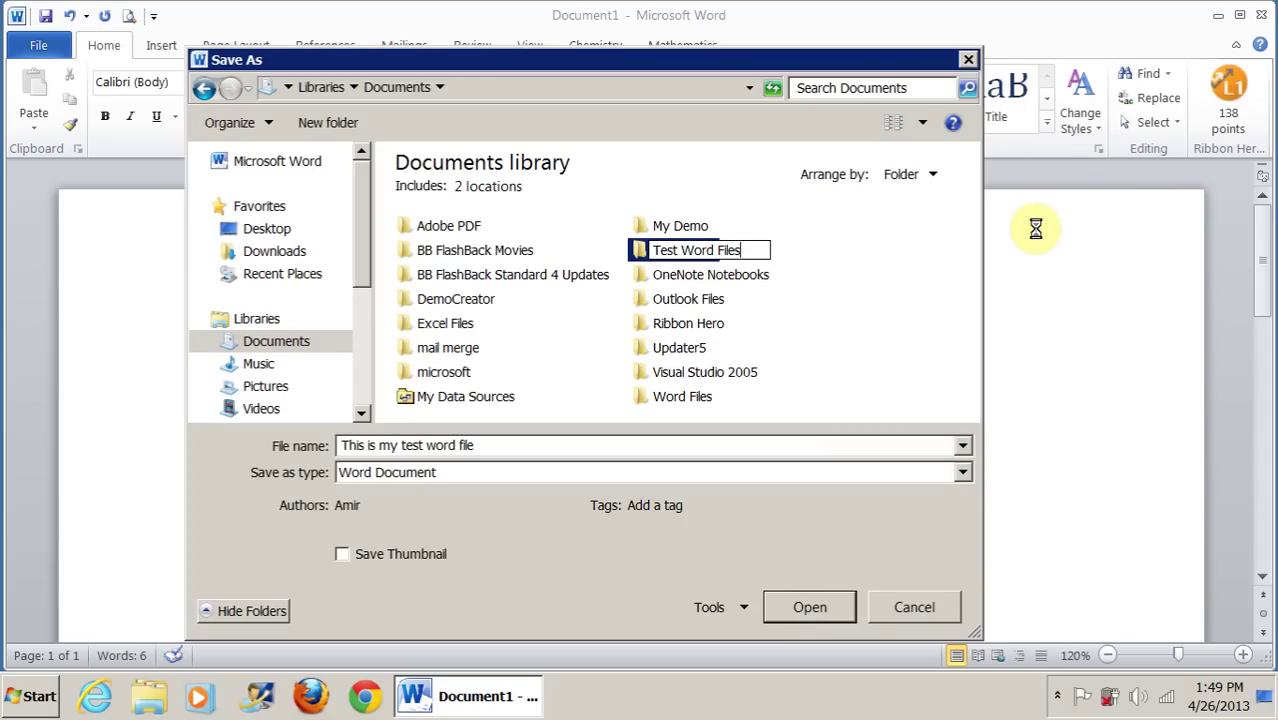
key("Return")
key("Return")
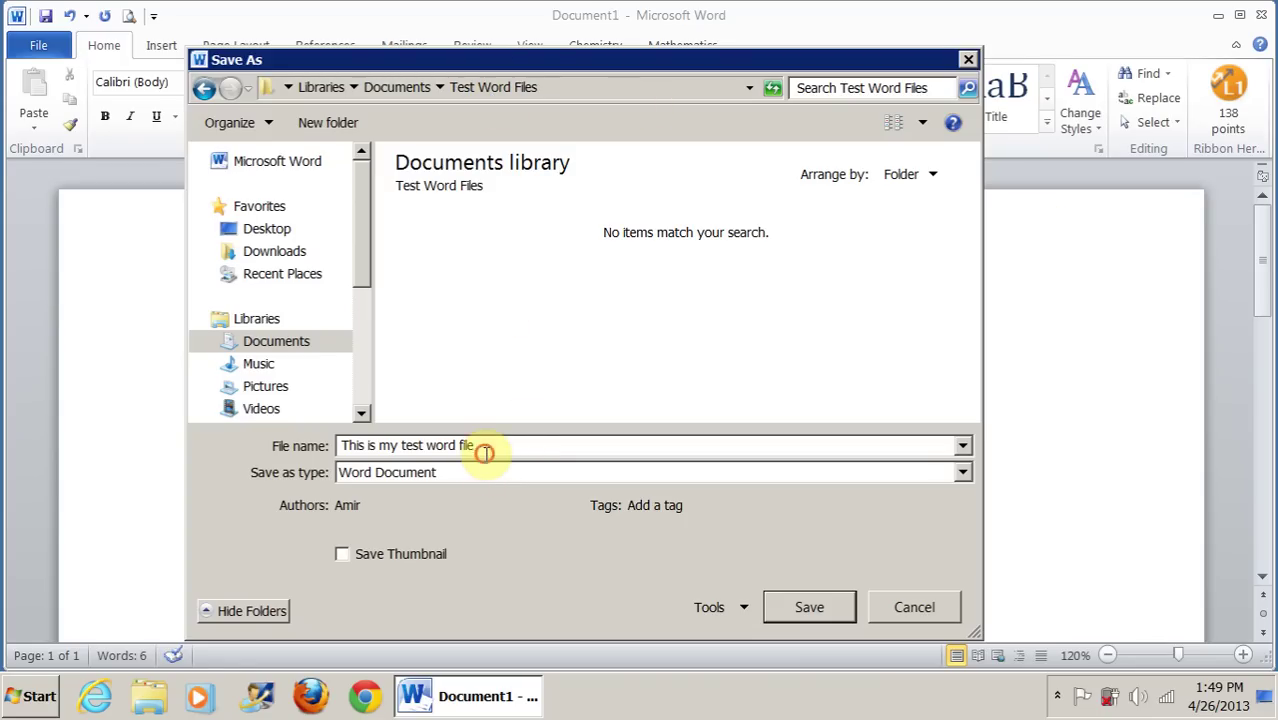
Name the document "Test word file 1" and save it in the Test Word Files folder
left_click_drag(485, 447, 260, 470)
type("Test word")
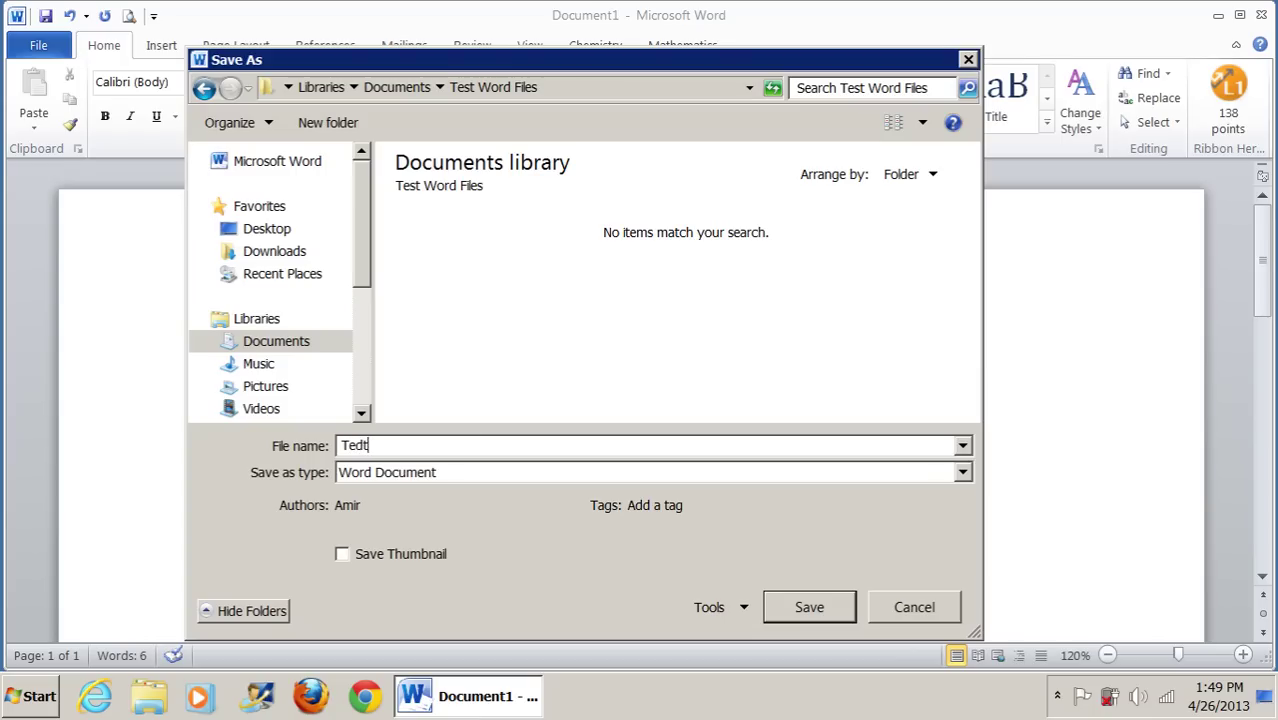
type(" file 1")
left_click(815, 605)
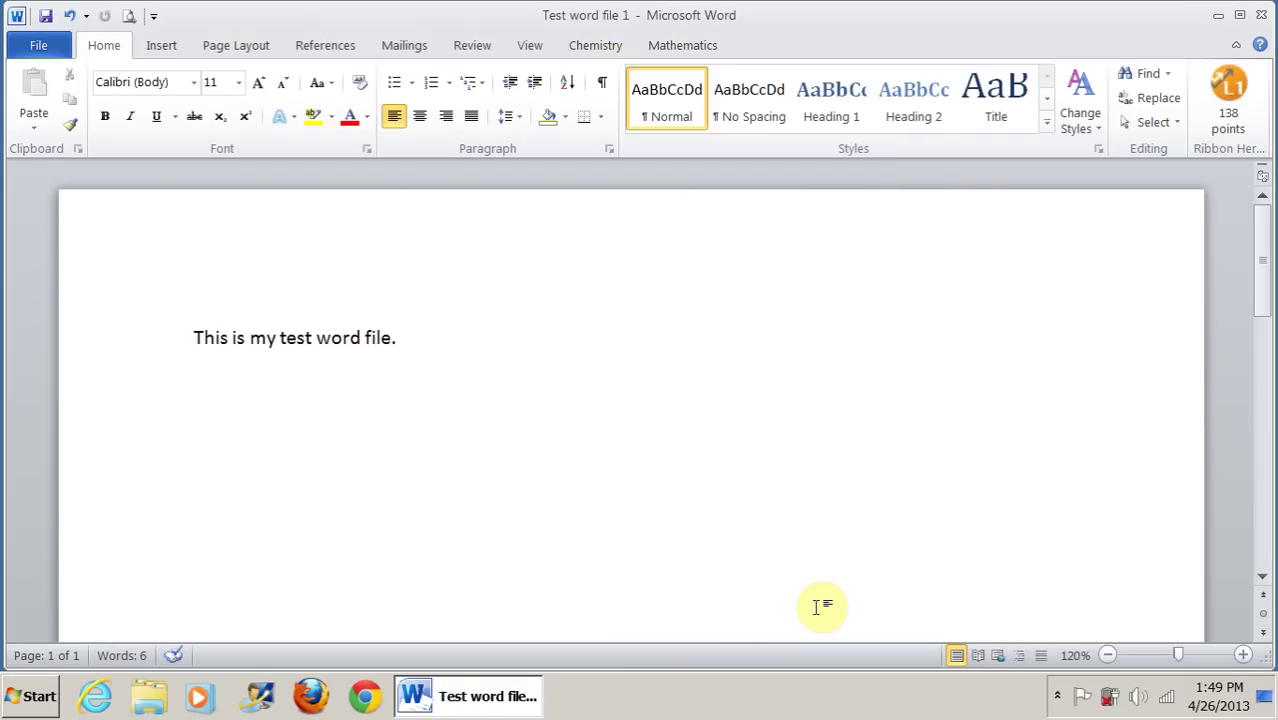
Close Word and locate the saved Test word file 1 in the Test Word Files folder of the Documents library
left_click(1260, 17)
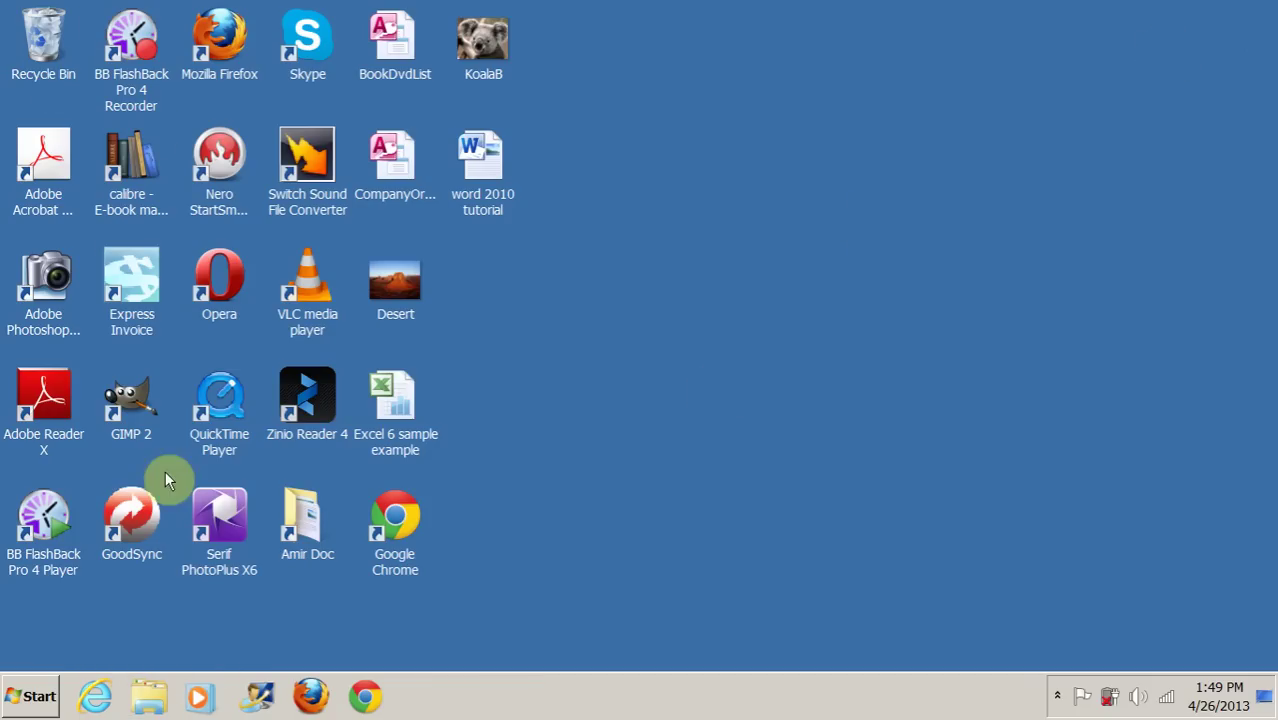
left_click(148, 696)
left_click(112, 251)
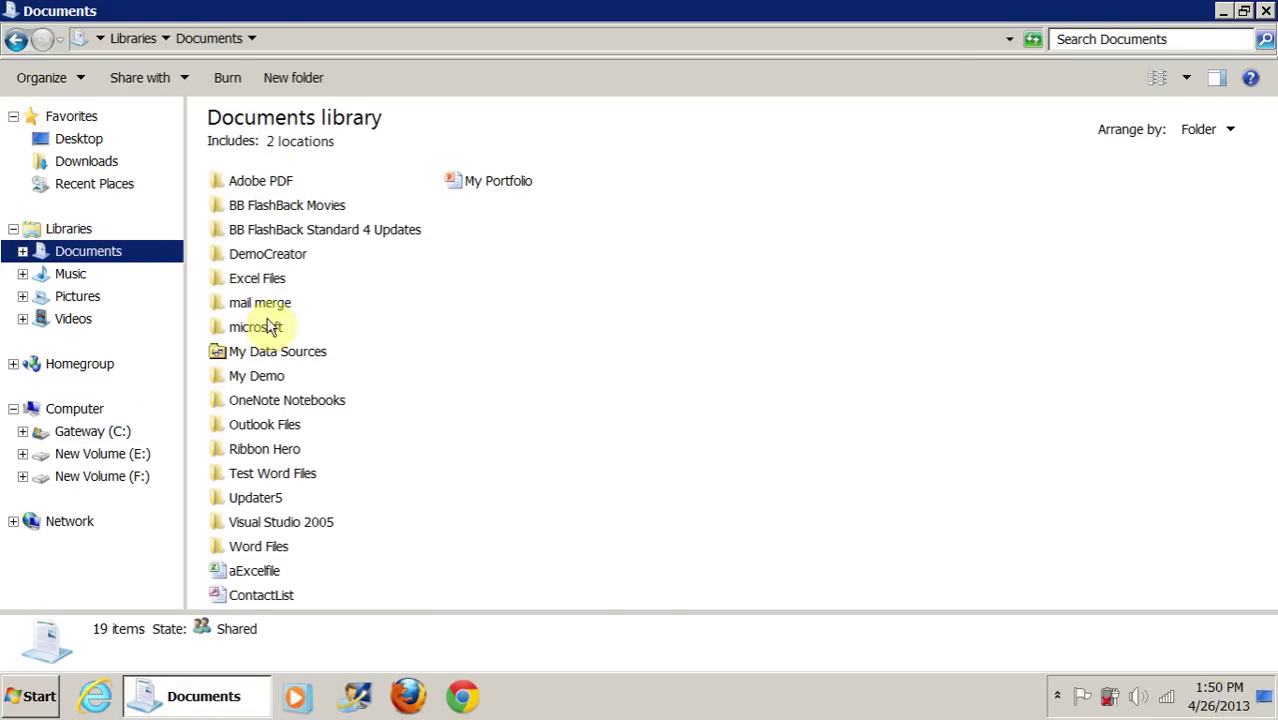
left_click(296, 476)
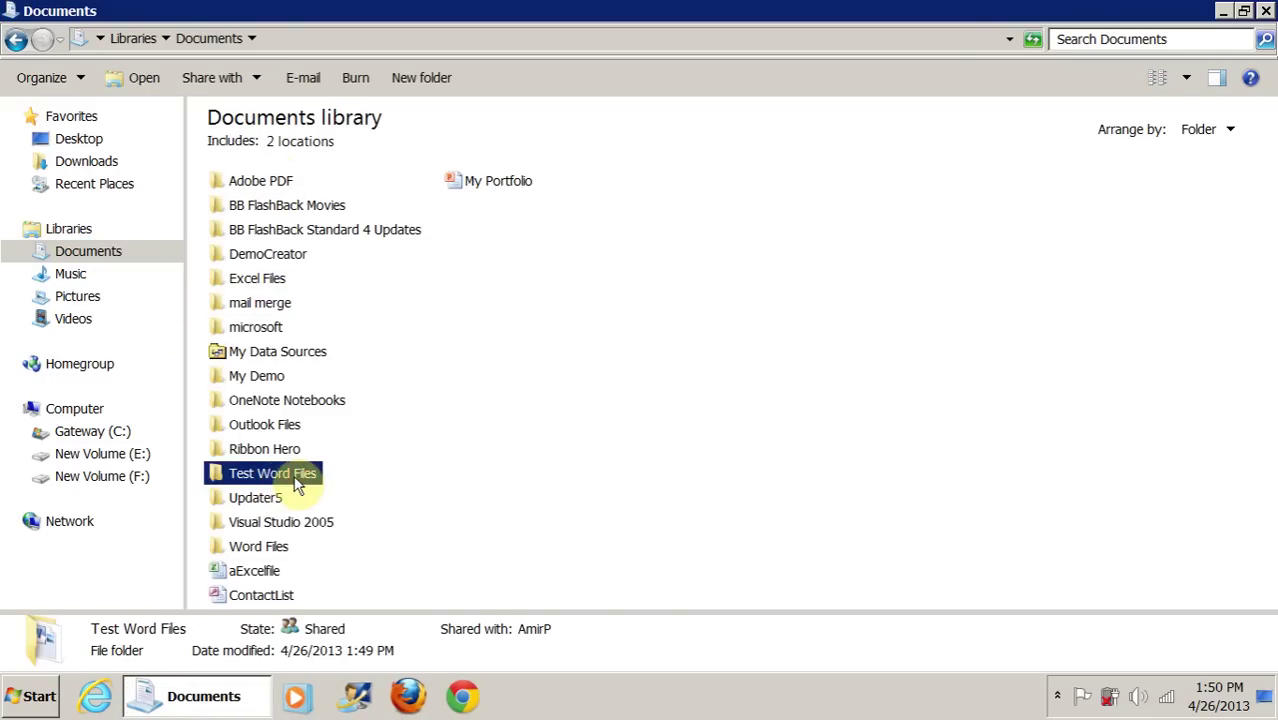
double_click(295, 478)
left_click(267, 185)
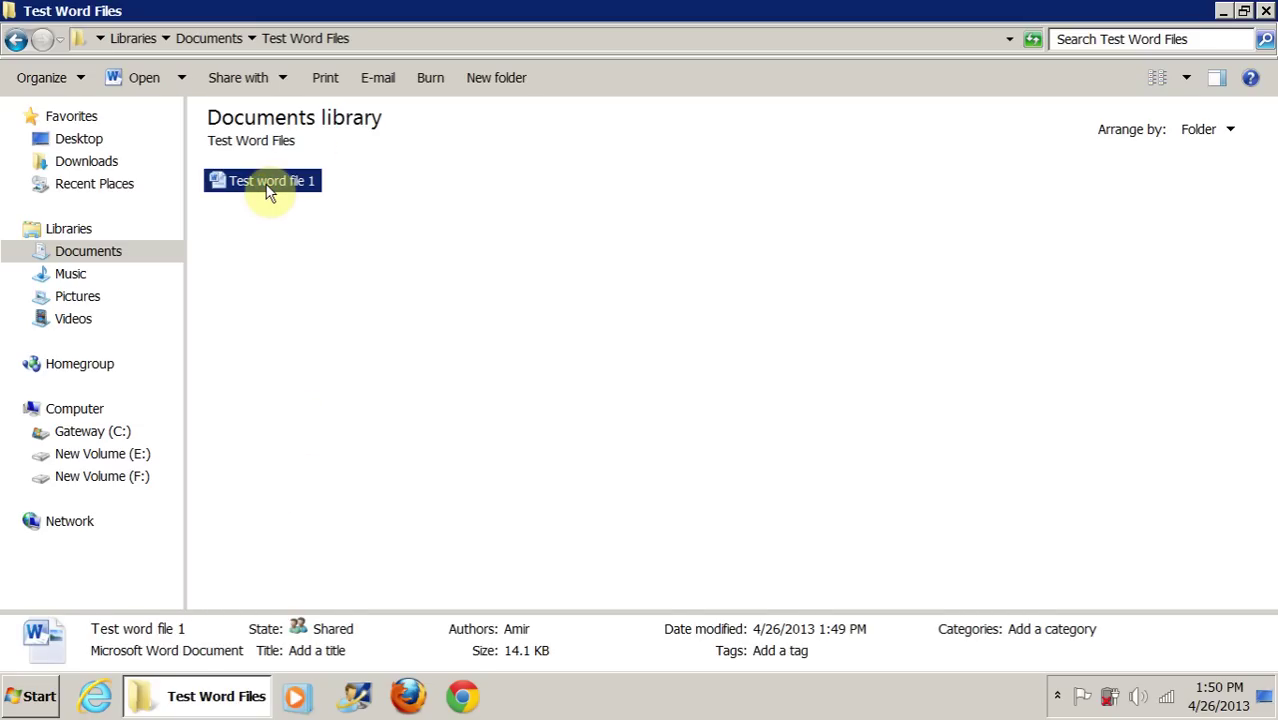
Review the file operations offered for Test word file 1 and, back in the Documents library, for the Test Word Files folder
right_click(270, 186)
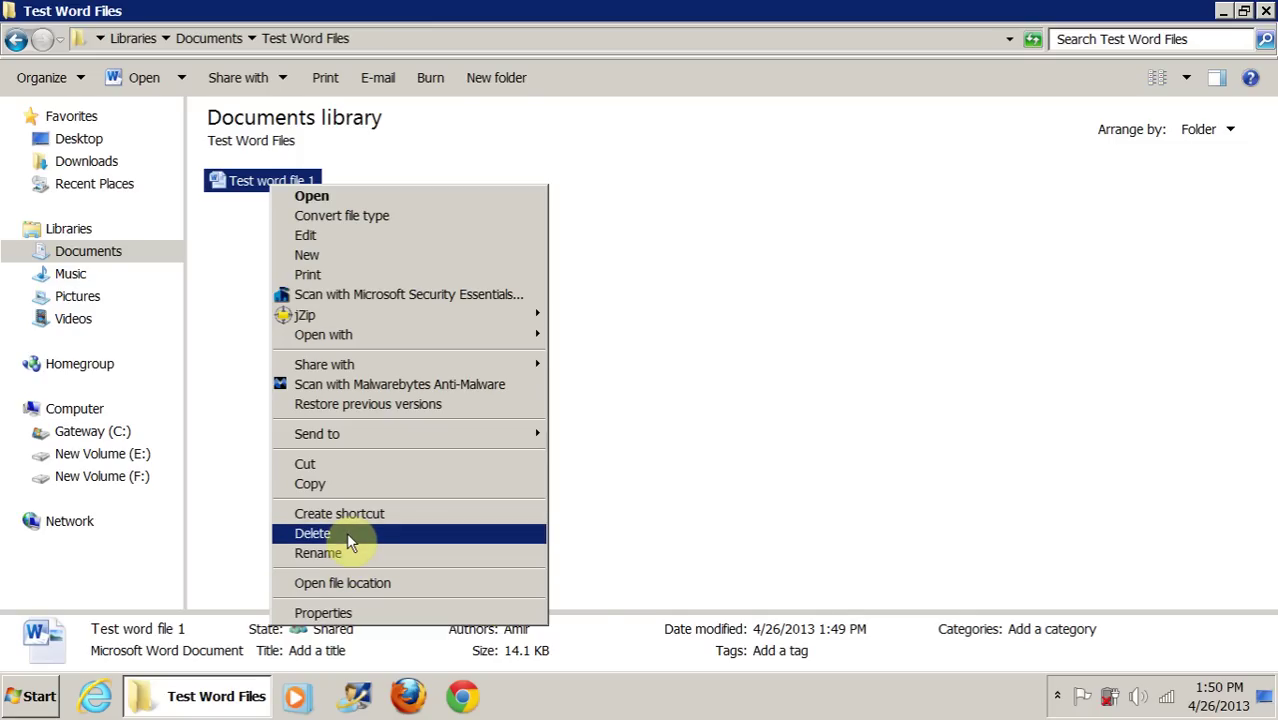
left_click(663, 416)
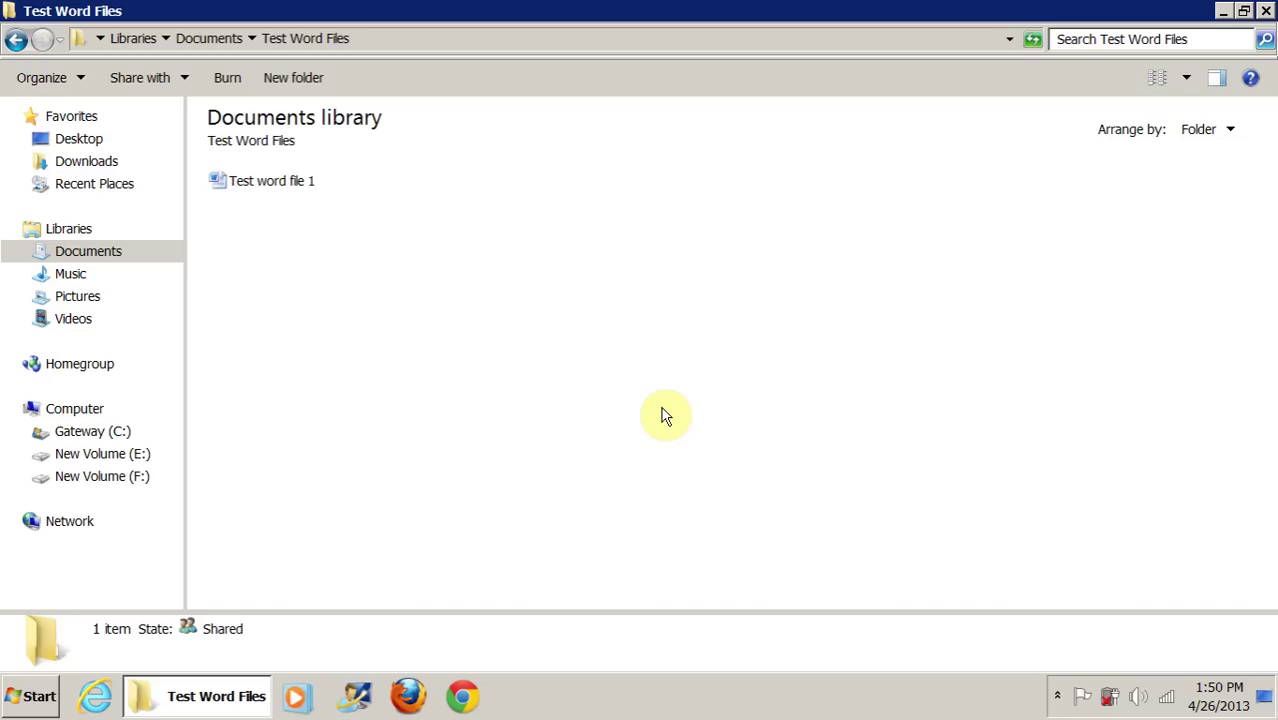
left_click(16, 39)
right_click(275, 476)
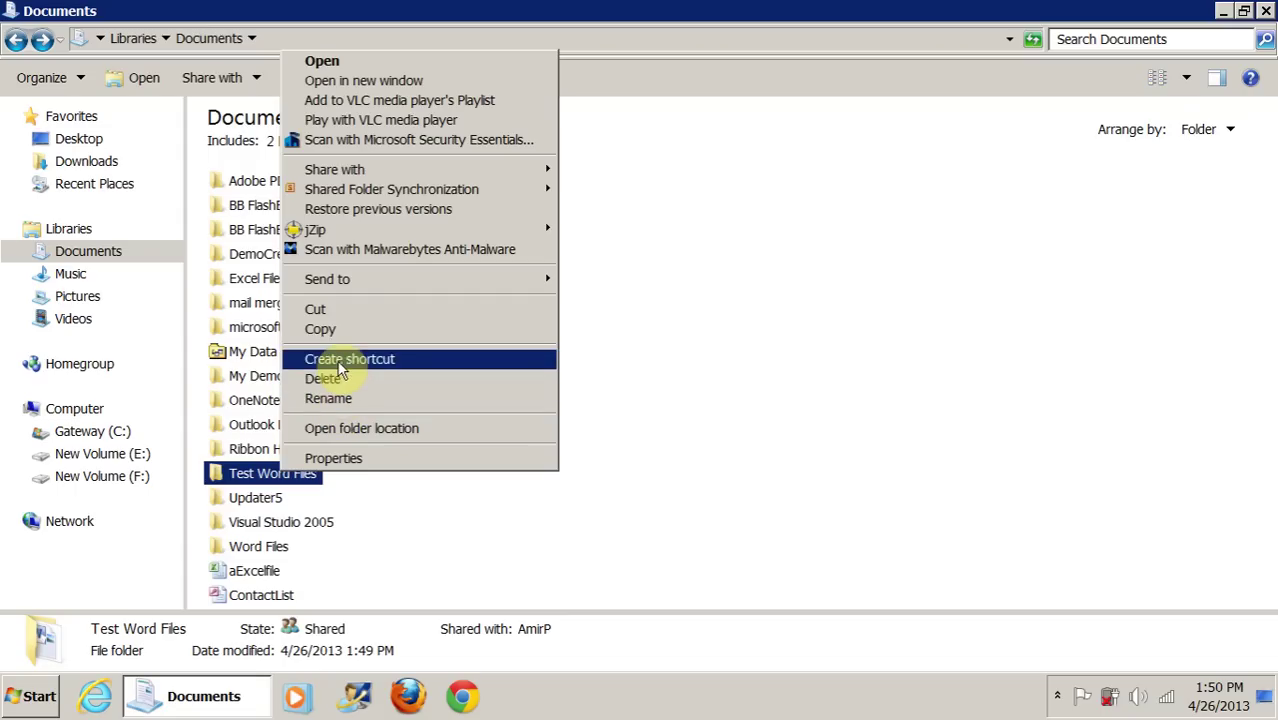
left_click(480, 491)
Move the Test Word Files folder into the Word Files folder and open Word Files
left_click_drag(250, 478, 271, 556)
double_click(262, 528)
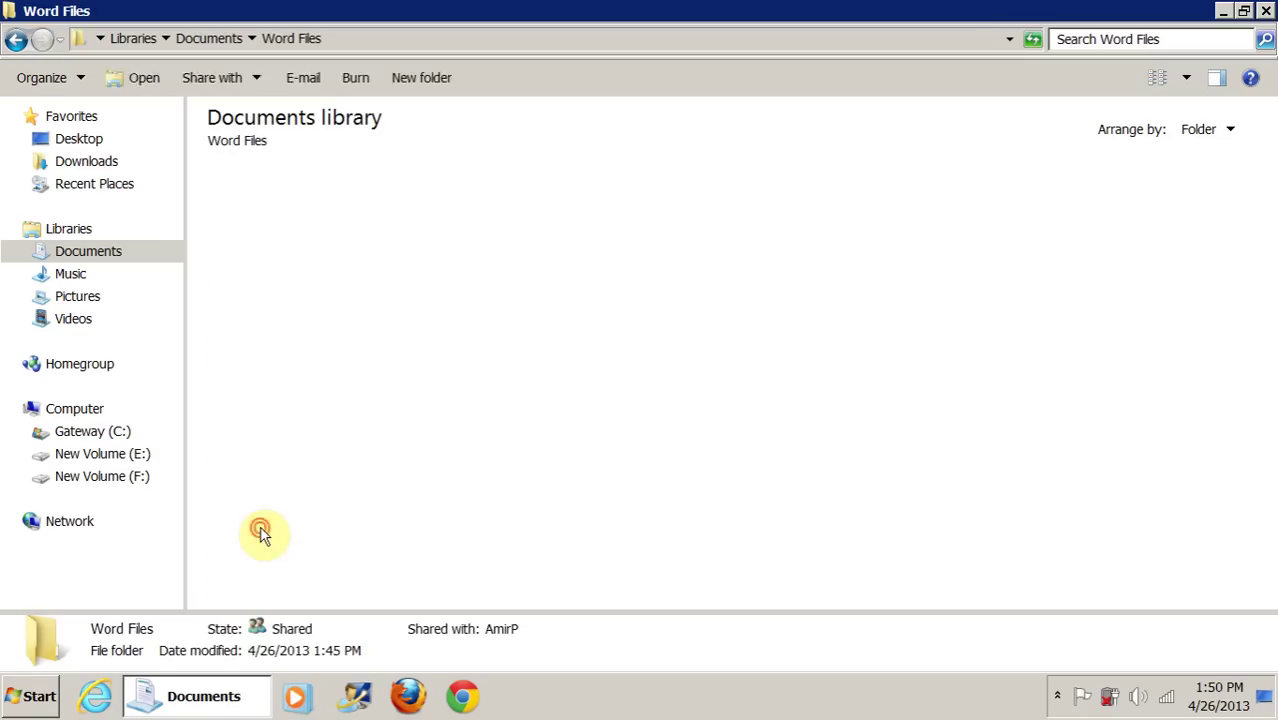